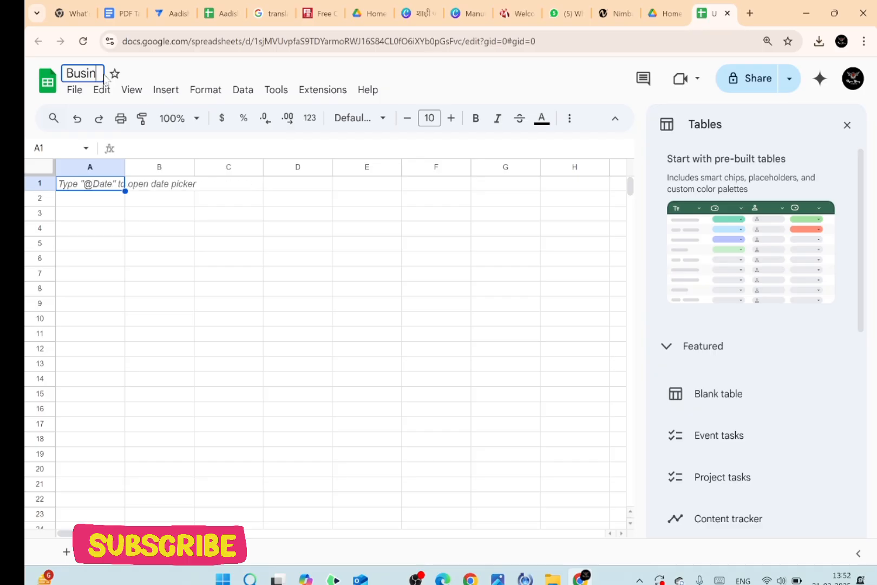
Step: Name the spreadsheet "business with tech" and dismiss the pre-built tables suggestions
{"action": "key", "text": "BackSpace"}
{"action": "key", "text": "BackSpace"}
{"action": "key", "text": "BackSpace"}
{"action": "key", "text": "BackSpace"}
{"action": "key", "text": "BackSpace"}
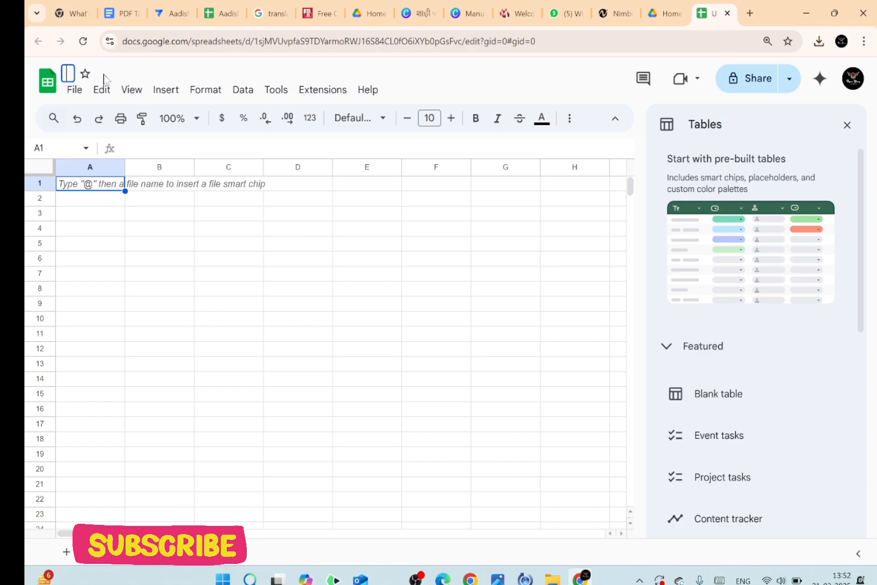
{"action": "type", "text": "bu"}
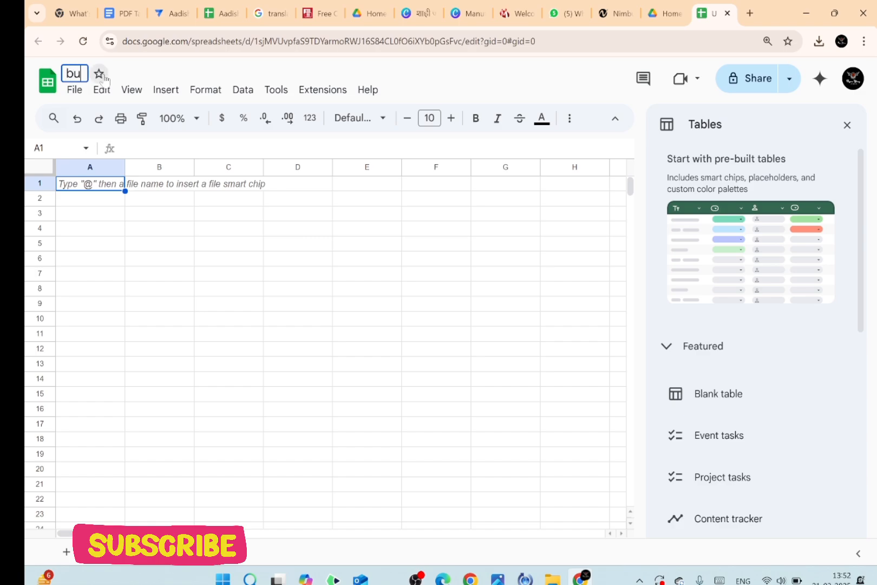
{"action": "type", "text": "siness"}
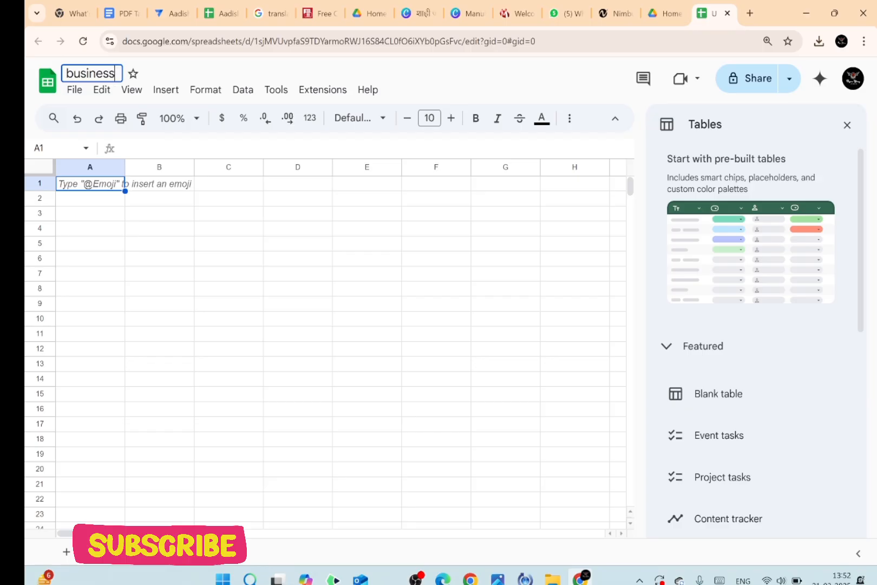
{"action": "type", "text": " withe"}
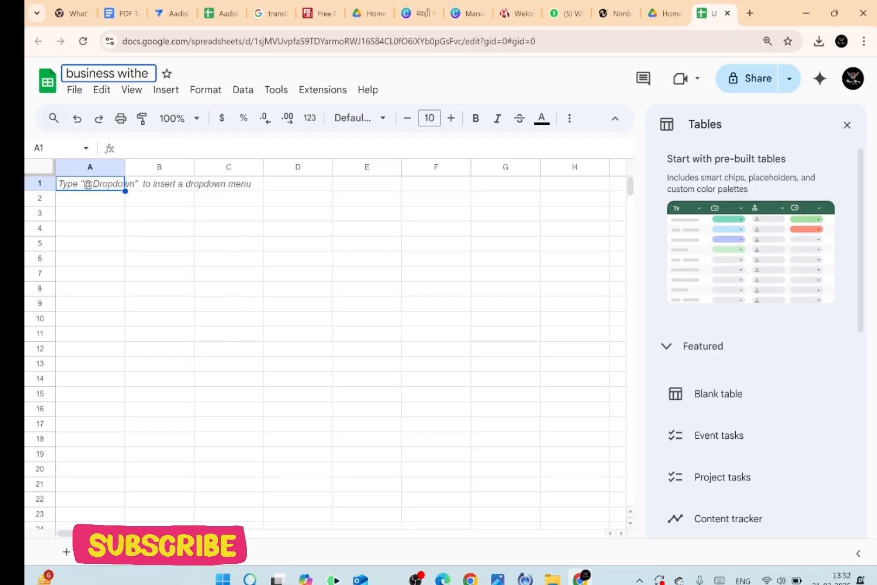
{"action": "key", "text": "BackSpace"}
{"action": "key", "text": "BackSpace"}
{"action": "key", "text": "BackSpace"}
{"action": "type", "text": "th tech"}
{"action": "key", "text": "Return"}
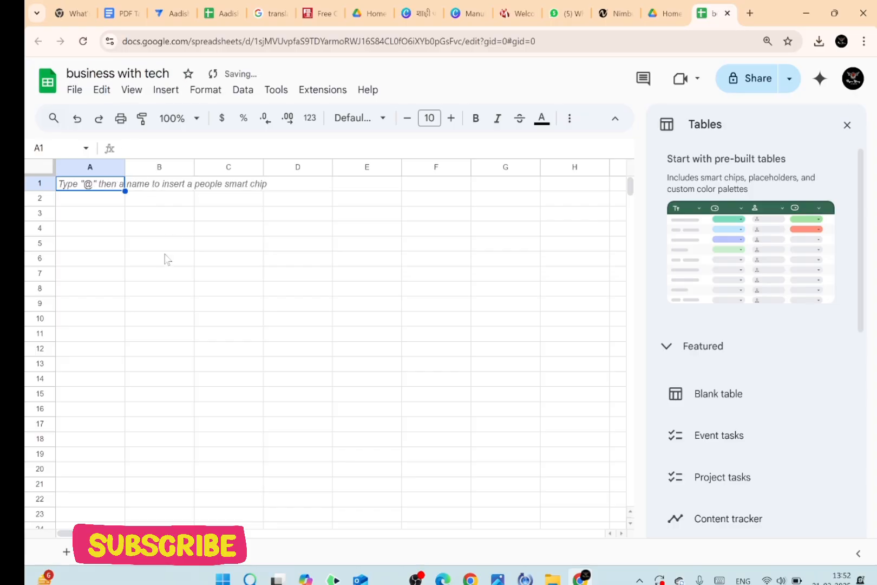
{"action": "left_click", "coordinate": [846, 125]}
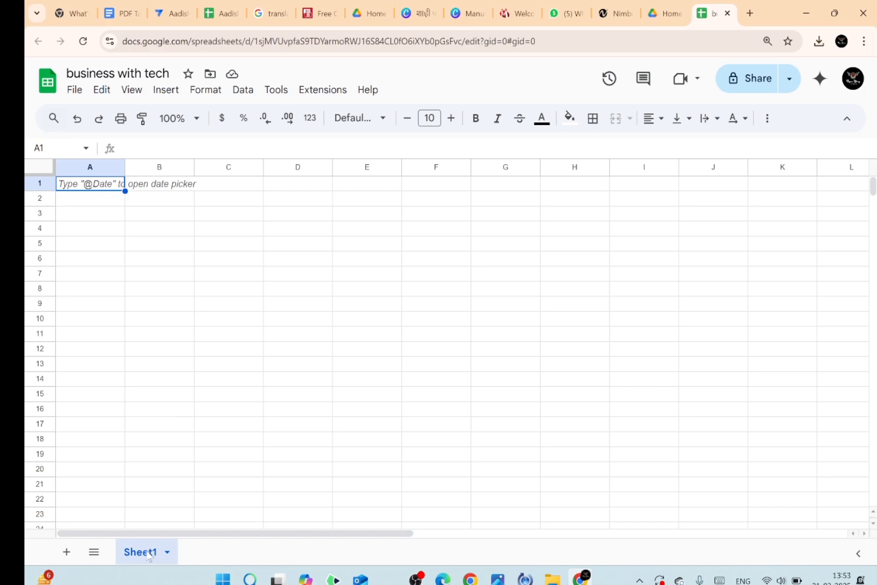
Step: Create a new form linked to the "business with tech" spreadsheet
{"action": "left_click", "coordinate": [315, 97]}
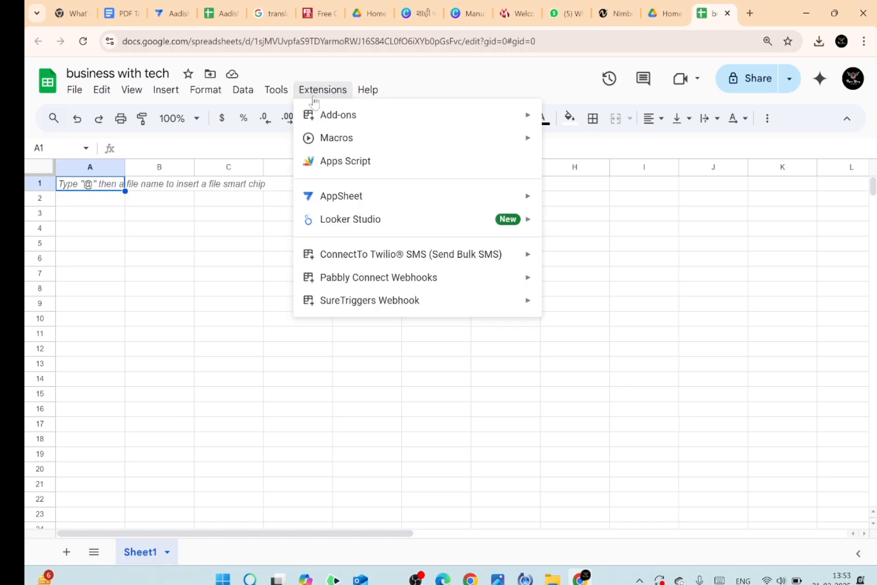
{"action": "mouse_move", "coordinate": [276, 92]}
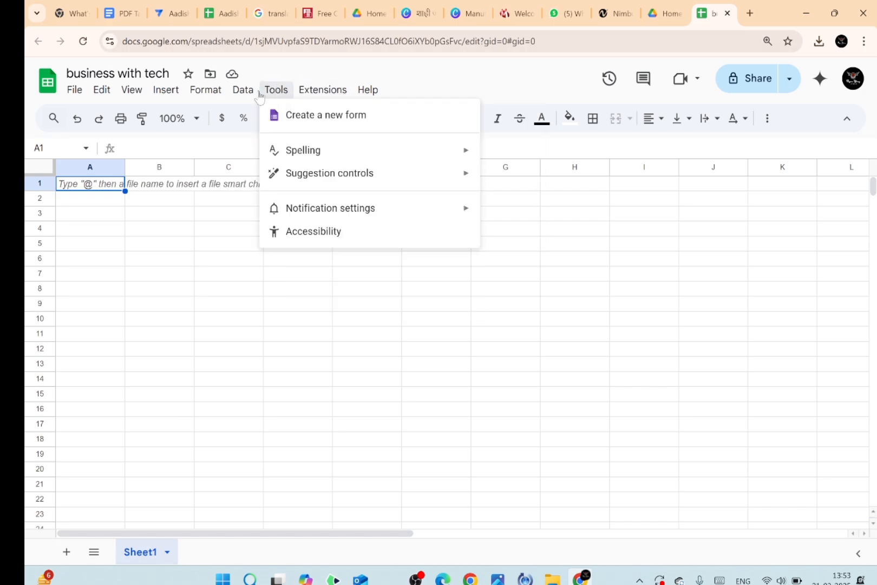
{"action": "left_click", "coordinate": [316, 115]}
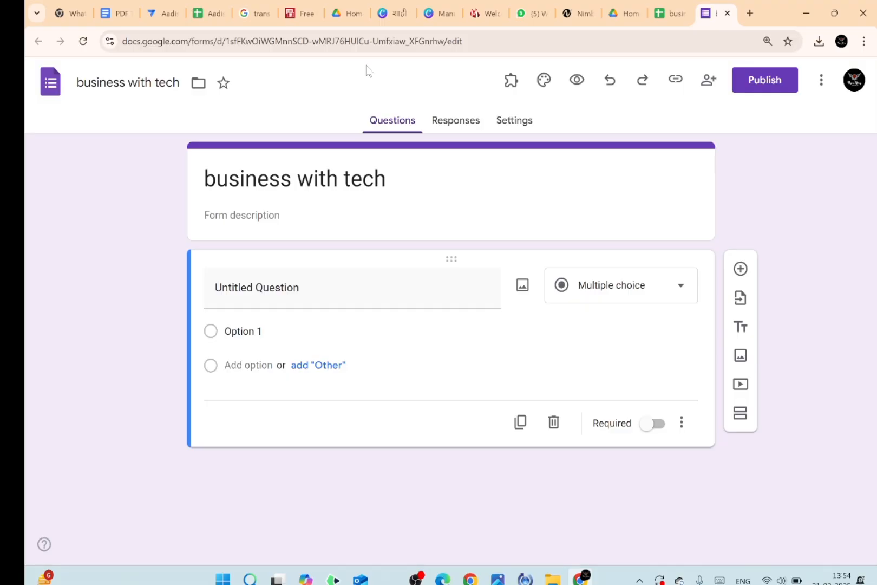
Step: In the spreadsheet's Form Responses 1 sheet, revert the Form_Responses1 table to unformatted data
{"action": "left_click", "coordinate": [667, 20]}
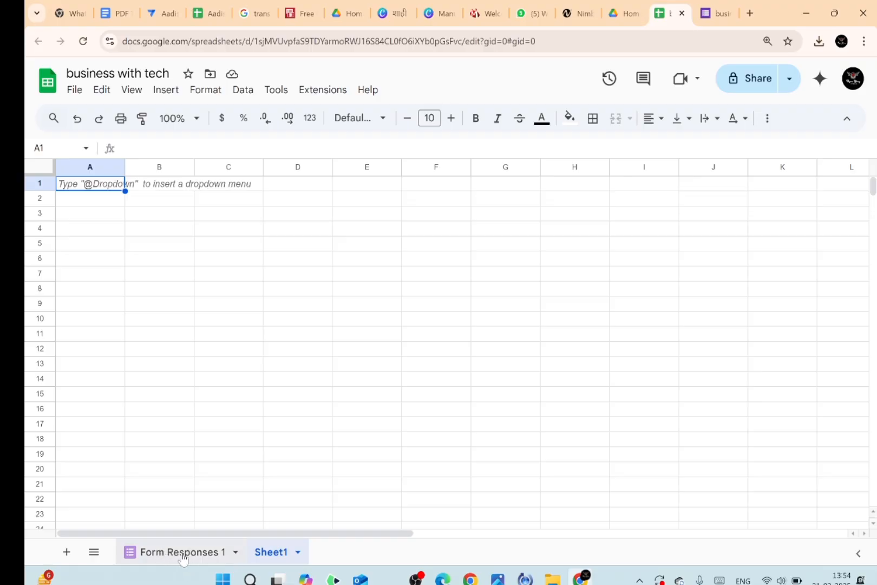
{"action": "left_click", "coordinate": [183, 554]}
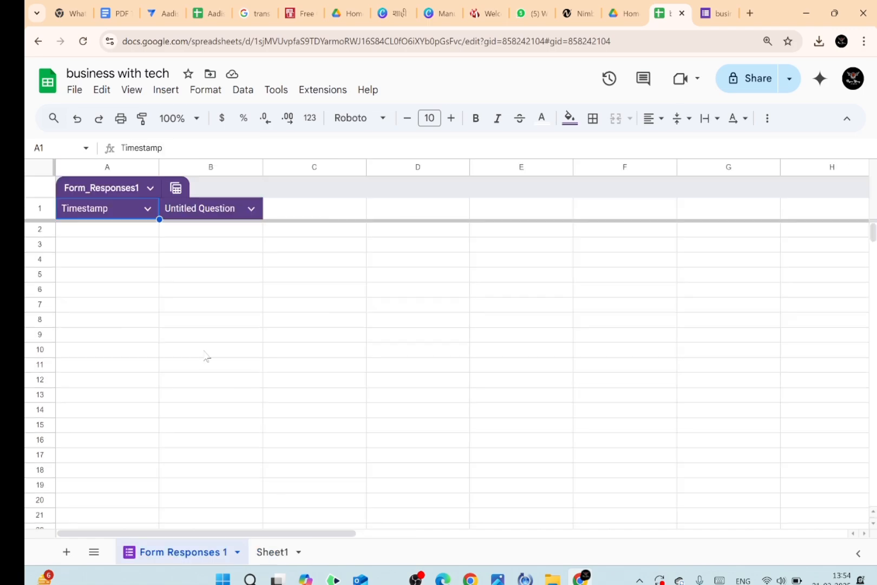
{"action": "left_click", "coordinate": [150, 188]}
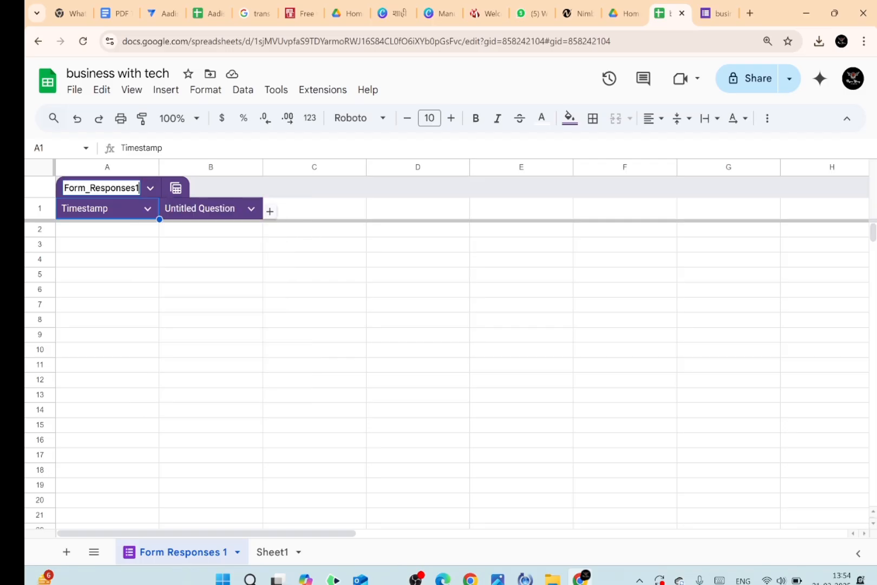
{"action": "left_click", "coordinate": [150, 187]}
{"action": "left_click", "coordinate": [211, 334]}
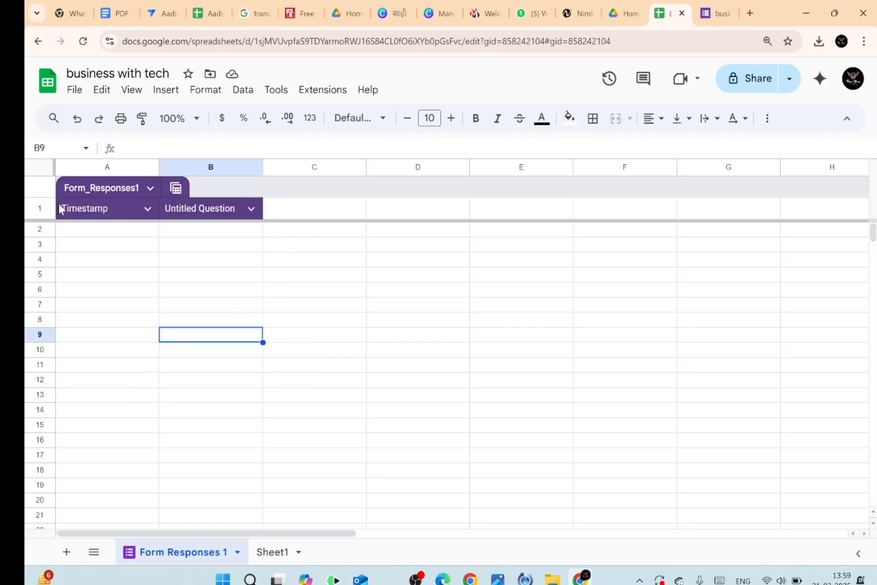
{"action": "left_click", "coordinate": [151, 189]}
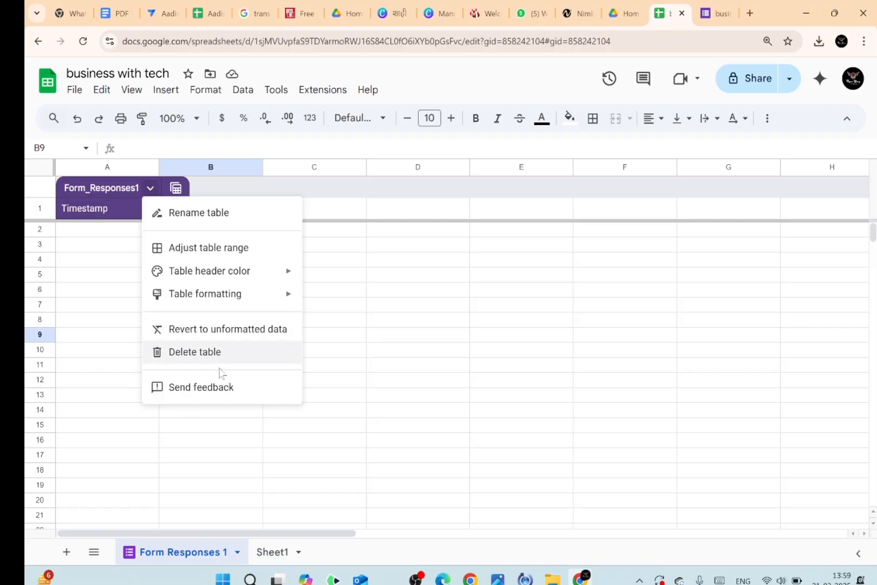
{"action": "left_click", "coordinate": [247, 330]}
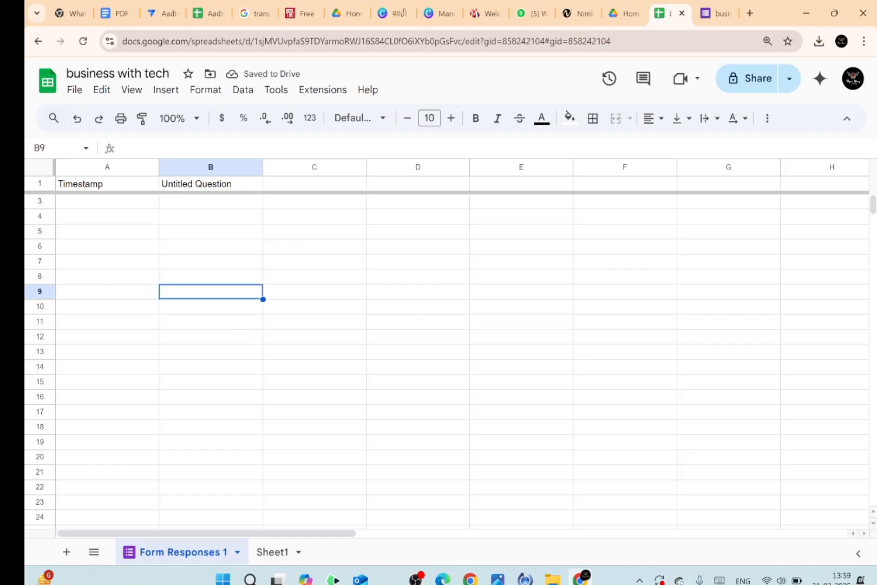
Step: Return to the form and title its first question "Date", using the Date answer type
{"action": "left_click", "coordinate": [719, 14]}
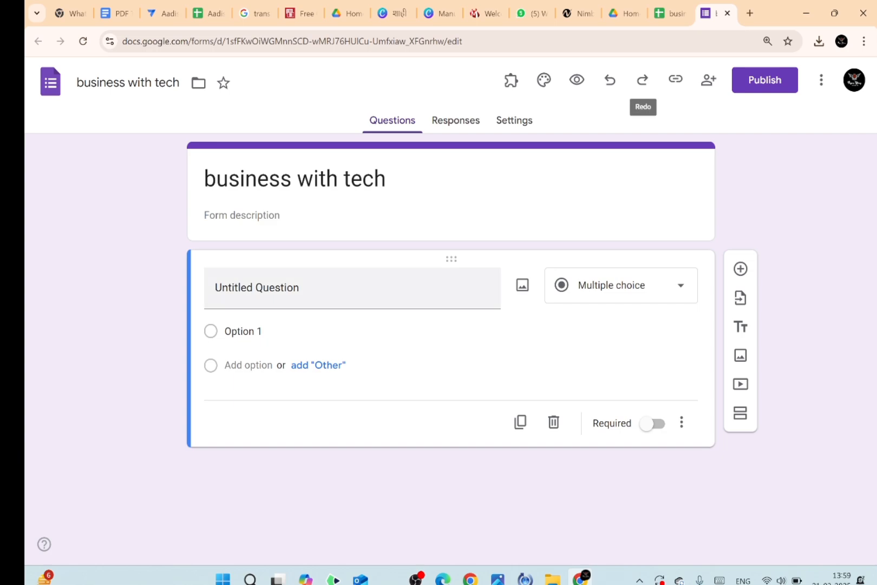
{"action": "left_click", "coordinate": [257, 287]}
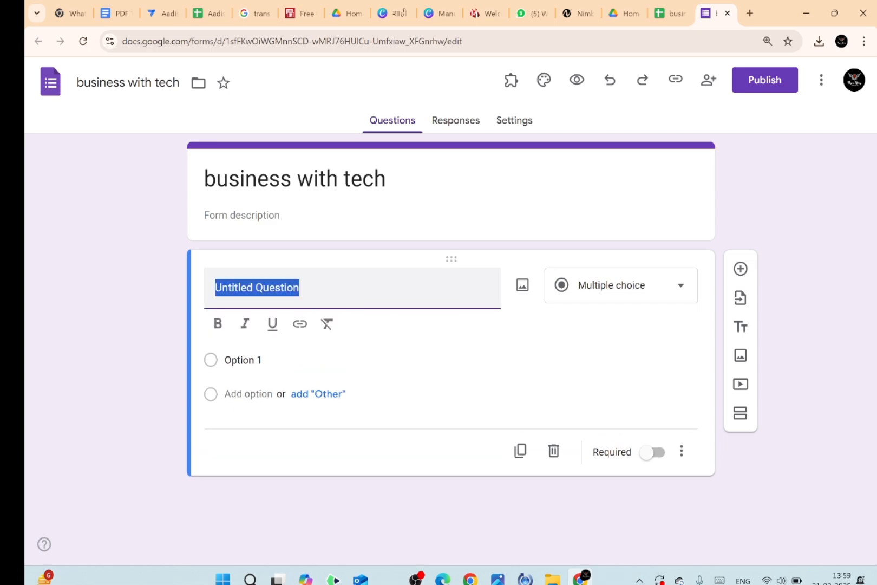
{"action": "type", "text": "Date"}
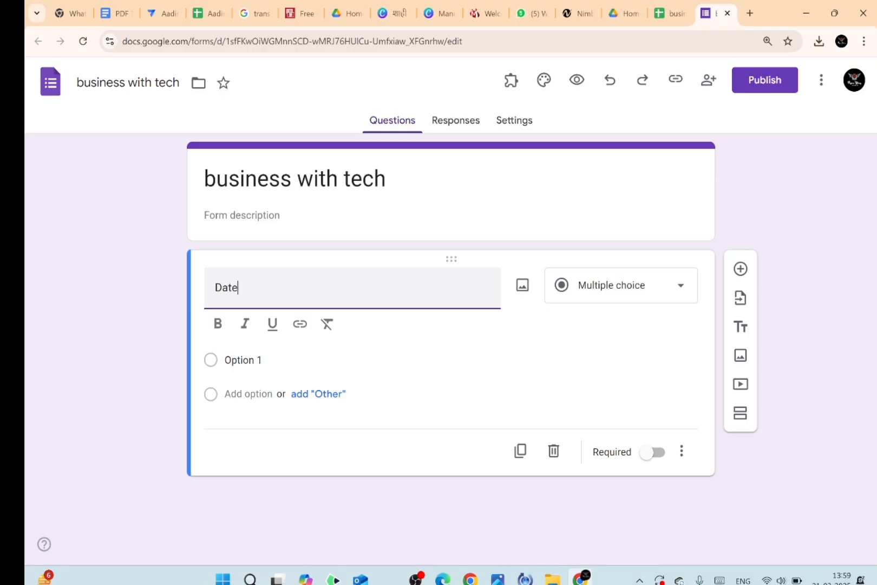
{"action": "left_click", "coordinate": [426, 352]}
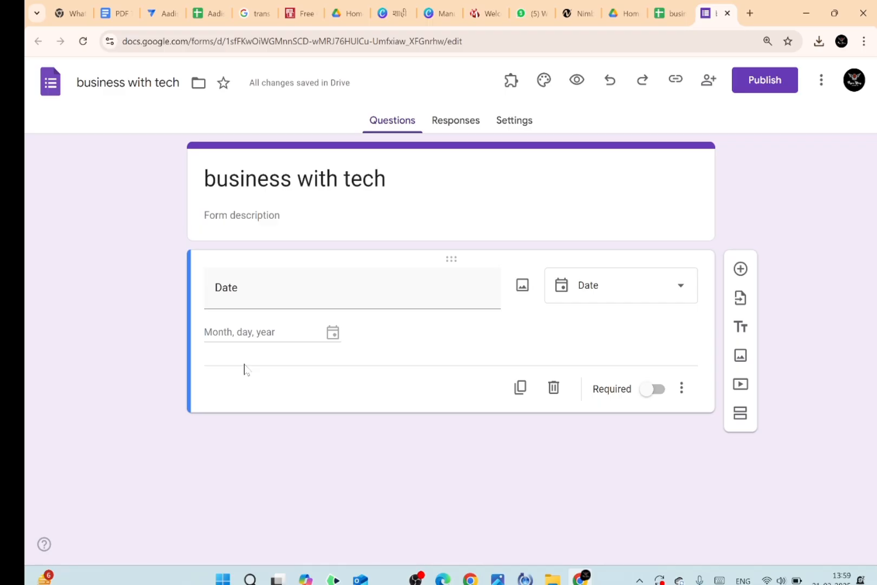
Step: Add a short answer question titled "Name" below the Date question
{"action": "left_click", "coordinate": [741, 269]}
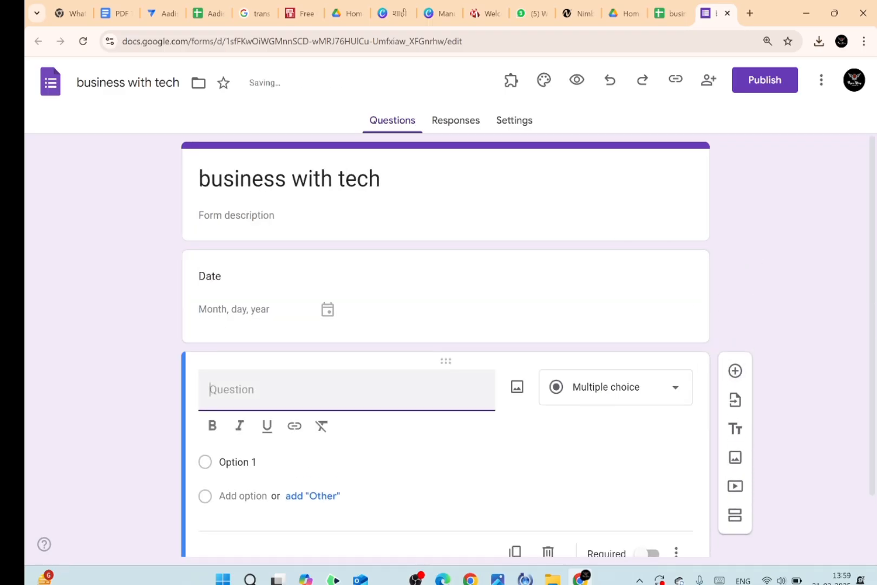
{"action": "type", "text": "Na"}
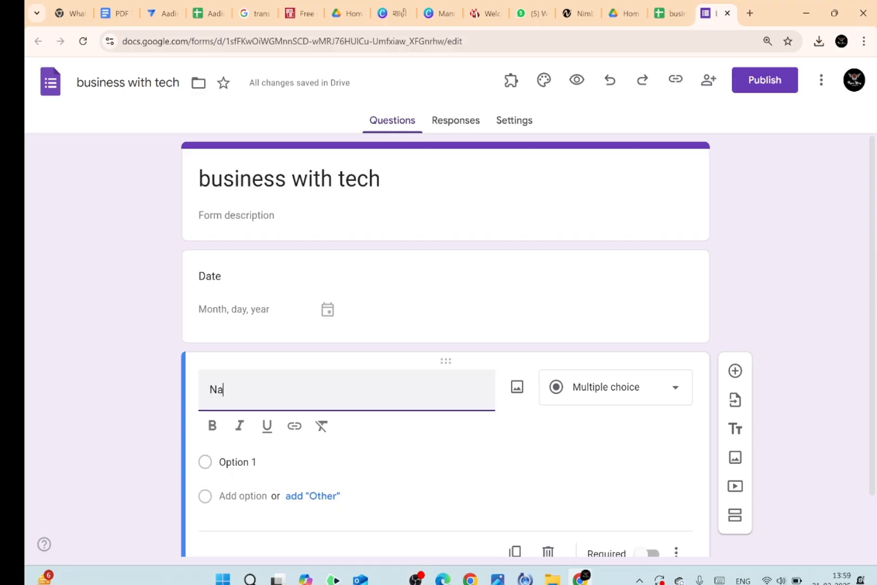
{"action": "type", "text": "me"}
{"action": "left_click", "coordinate": [476, 451]}
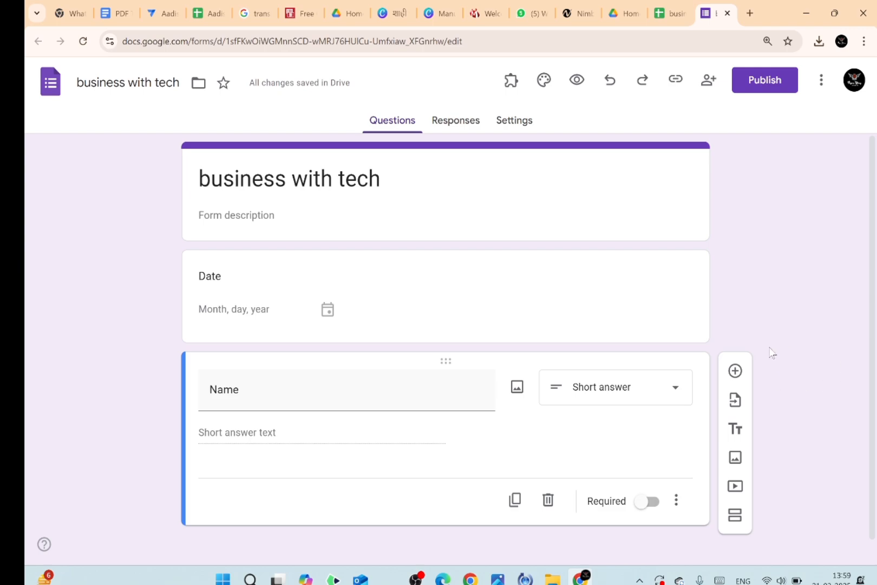
Step: Add a paragraph question titled "Address" below the Name question
{"action": "left_click", "coordinate": [735, 371]}
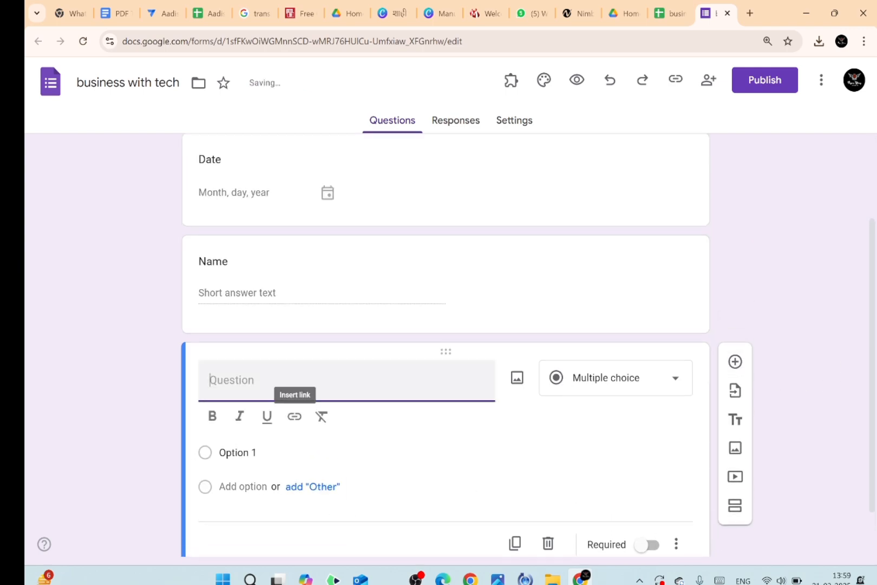
{"action": "type", "text": "Addr"}
{"action": "type", "text": "e"}
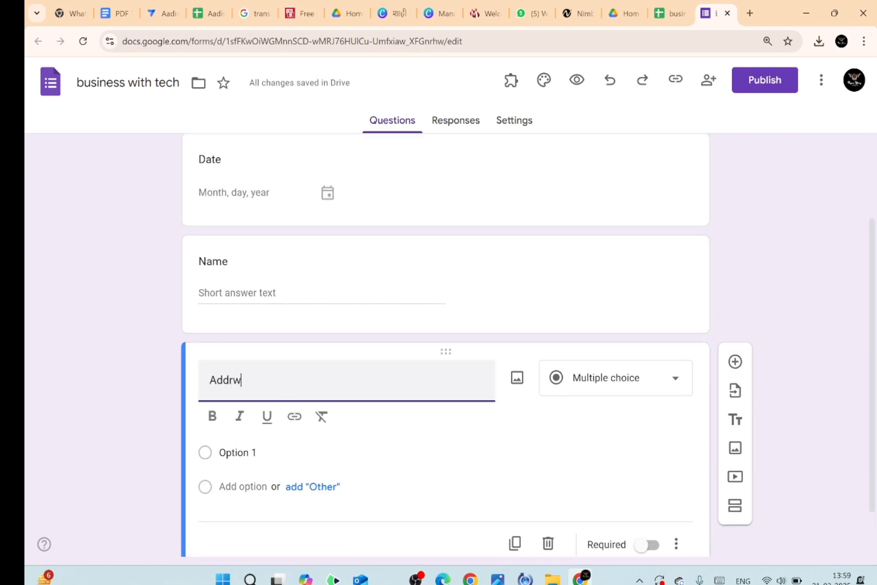
{"action": "key", "text": "BackSpace"}
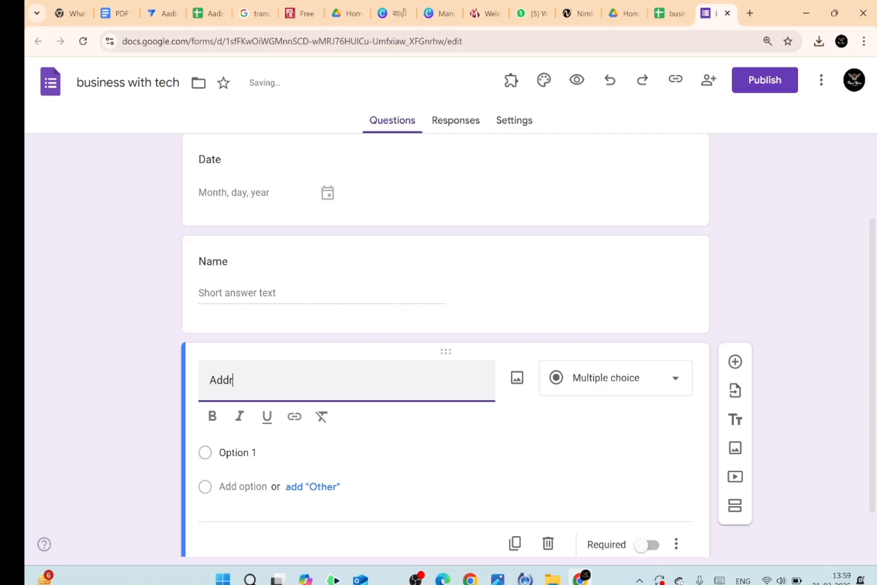
{"action": "type", "text": "ess"}
{"action": "left_click", "coordinate": [474, 441]}
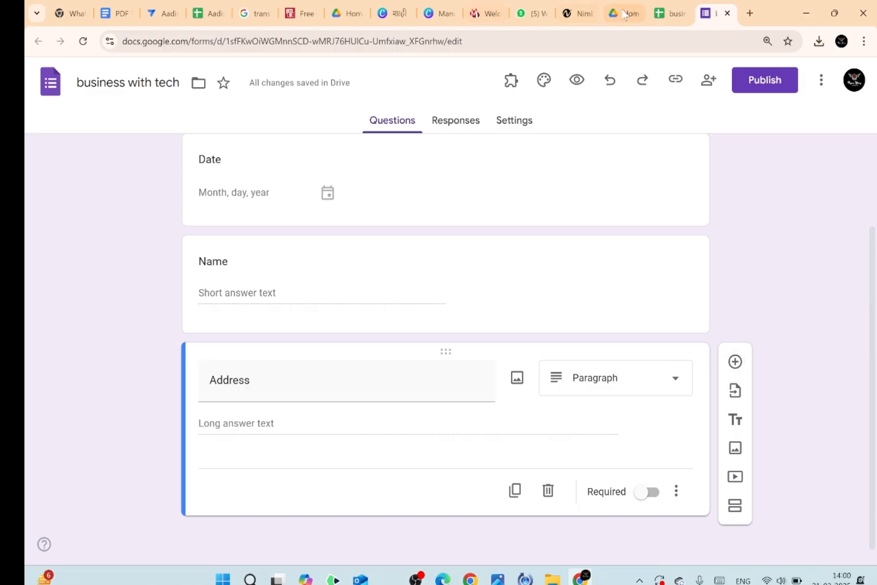
Step: Switch to the linked spreadsheet and fill header row 1 of the Form Responses 1 sheet with dark green
{"action": "left_click", "coordinate": [669, 13]}
{"action": "left_click", "coordinate": [233, 313]}
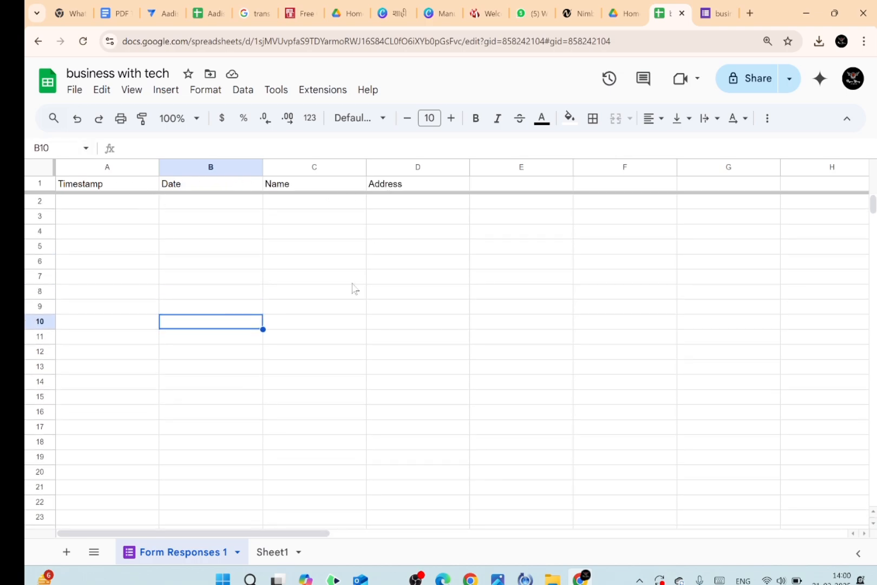
{"action": "left_click", "coordinate": [40, 183]}
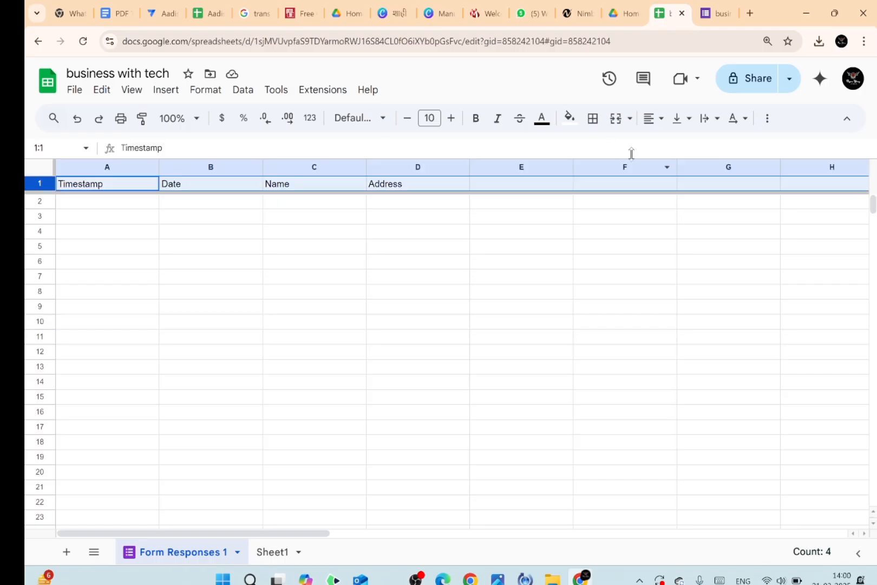
{"action": "left_click", "coordinate": [574, 123]}
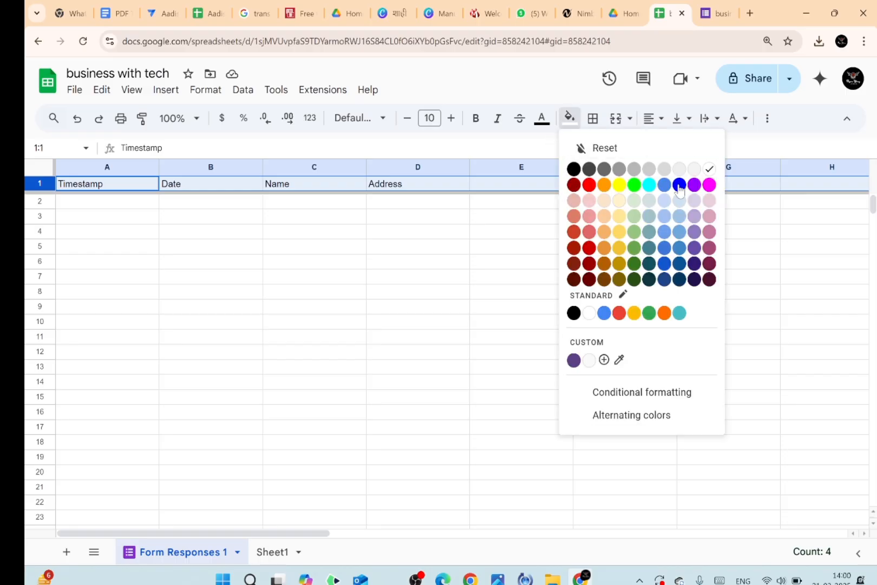
{"action": "left_click", "coordinate": [634, 264]}
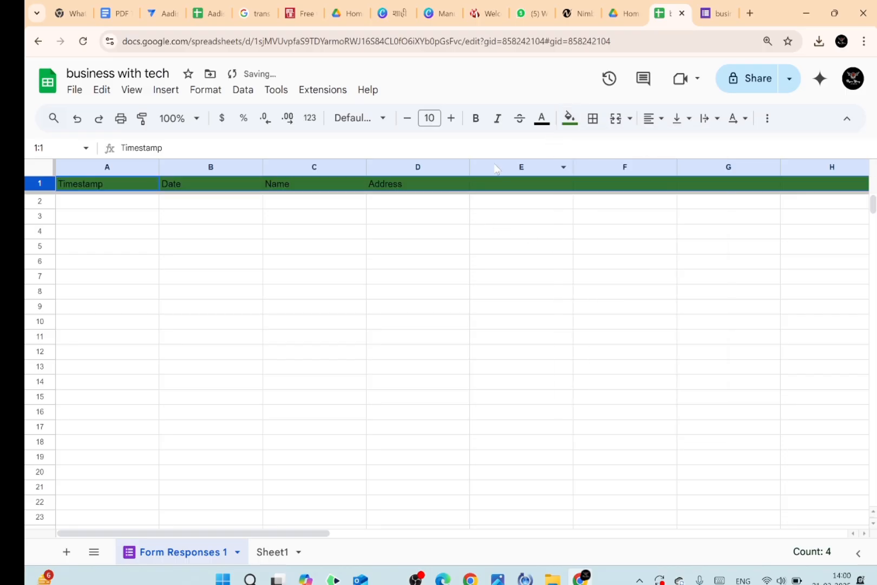
Step: Make the text of header row 1 white, bold and horizontally centred
{"action": "left_click", "coordinate": [541, 118]}
{"action": "left_click", "coordinate": [679, 171]}
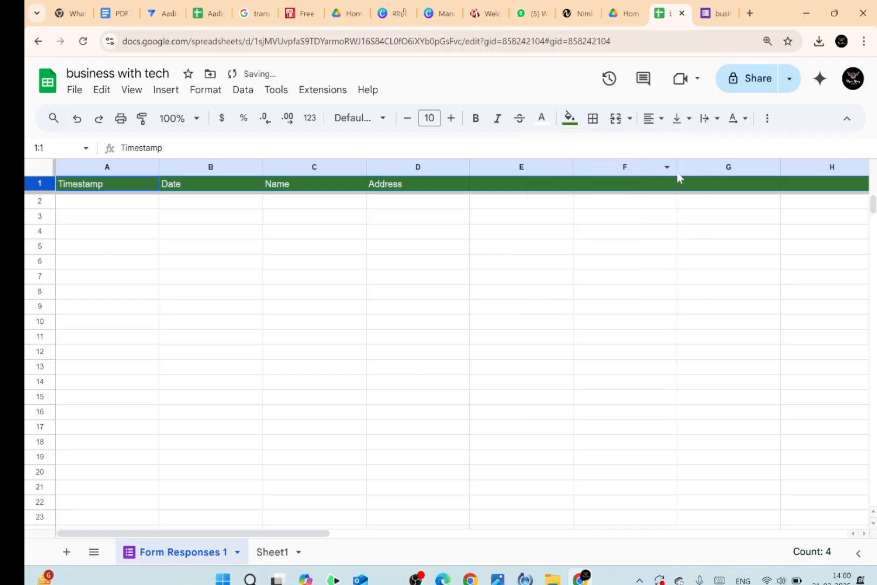
{"action": "left_click", "coordinate": [472, 121]}
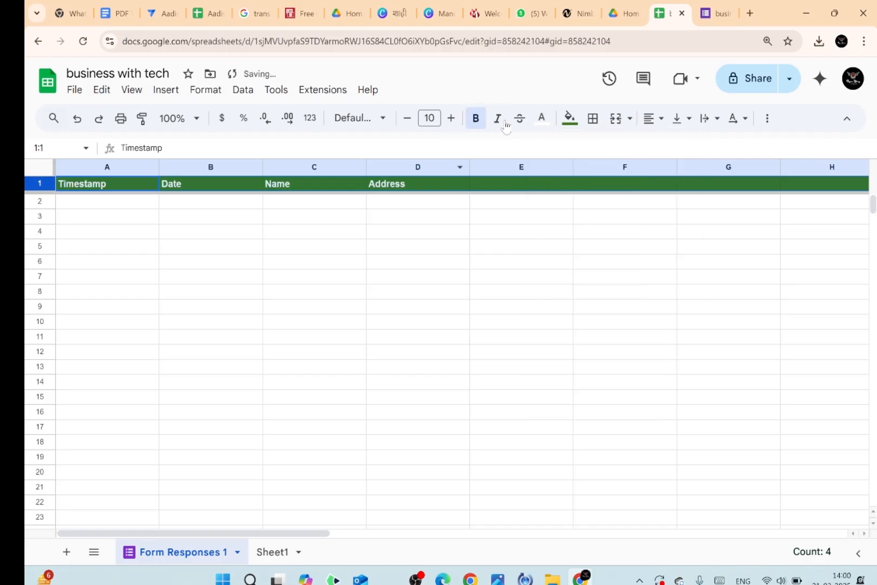
{"action": "left_click", "coordinate": [653, 119]}
{"action": "left_click", "coordinate": [675, 146]}
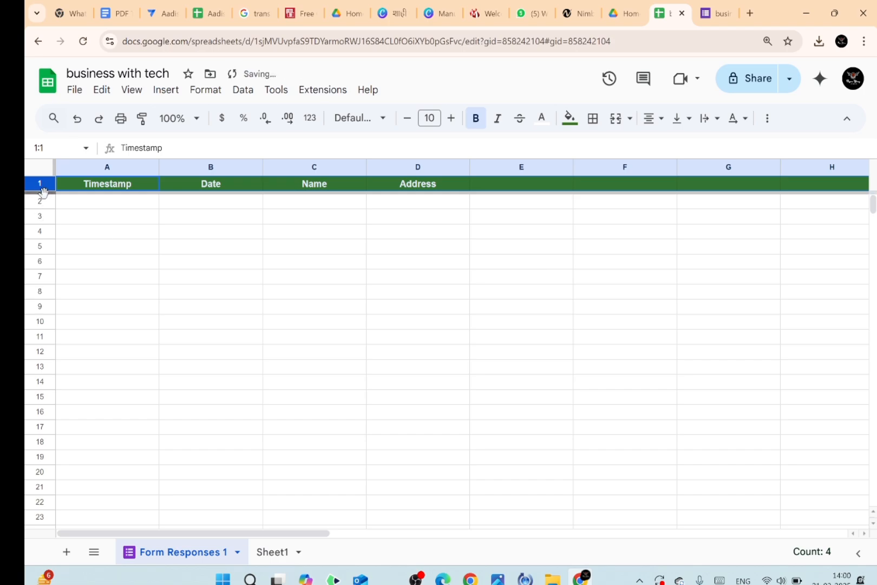
Step: Increase the height of header row 1 and align its text vertically to the middle
{"action": "left_click_drag", "start_coordinate": [39, 198], "coordinate": [38, 202]}
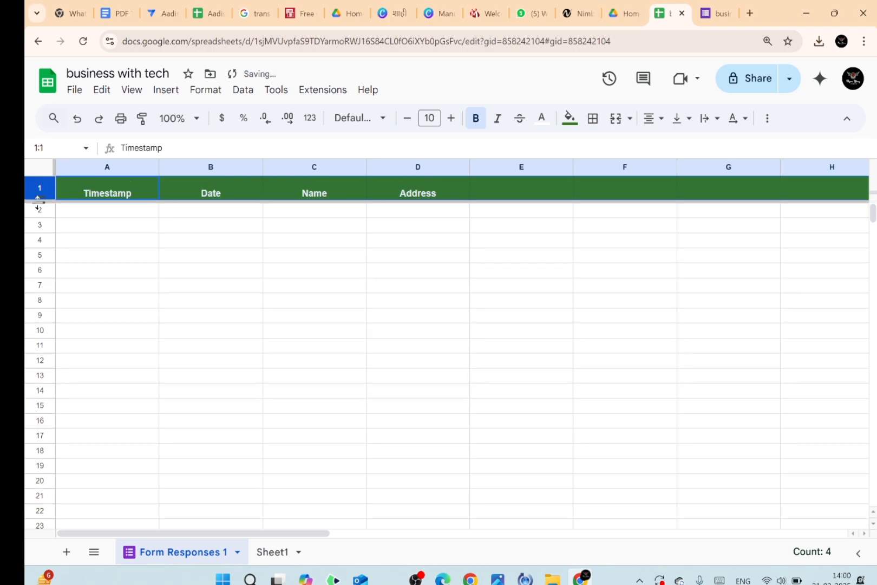
{"action": "left_click", "coordinate": [689, 124]}
{"action": "left_click", "coordinate": [702, 148]}
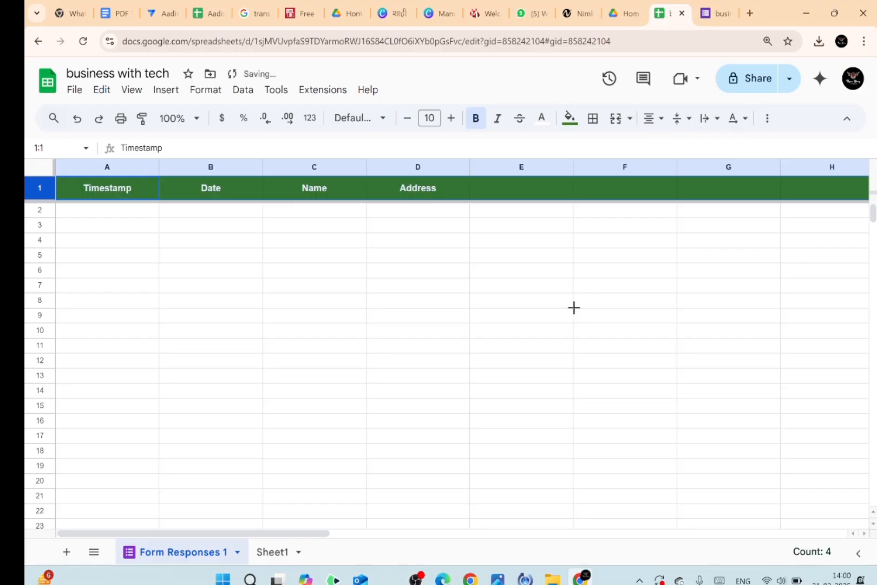
{"action": "left_click", "coordinate": [569, 305]}
{"action": "left_click", "coordinate": [276, 305]}
{"action": "left_click", "coordinate": [498, 360]}
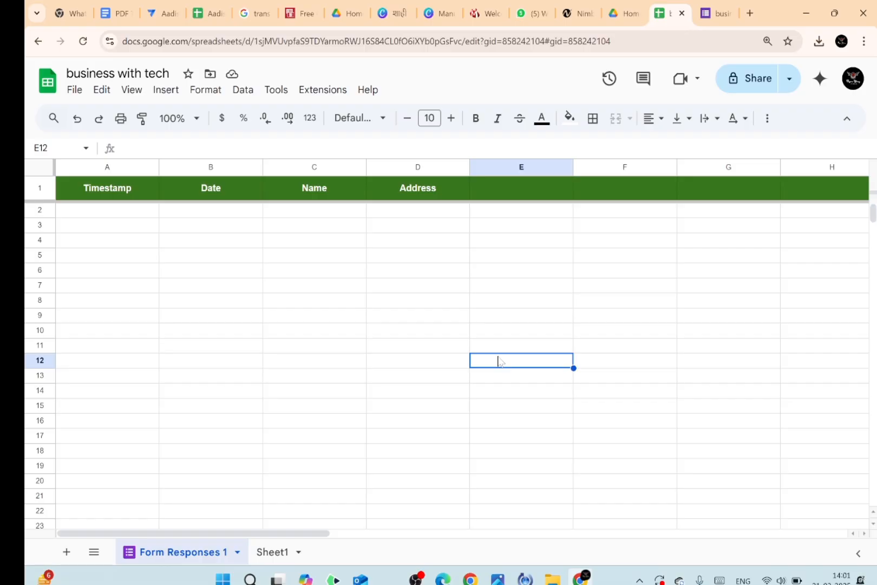
Step: Switch to the existing masala business spreadsheet, look through its sheets and open the Purchase sheet
{"action": "left_click", "coordinate": [200, 21]}
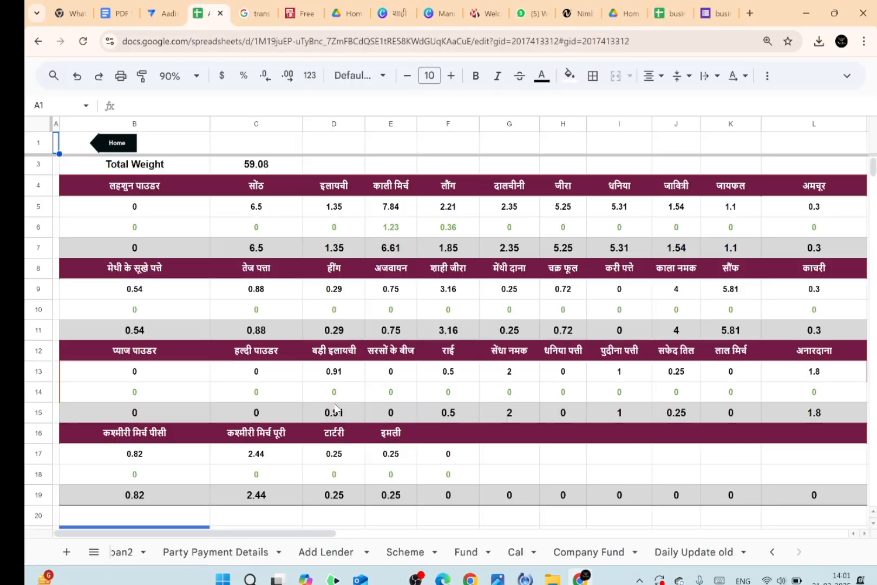
{"action": "scroll", "coordinate": [336, 407], "scroll_direction": "down", "scroll_amount": 10}
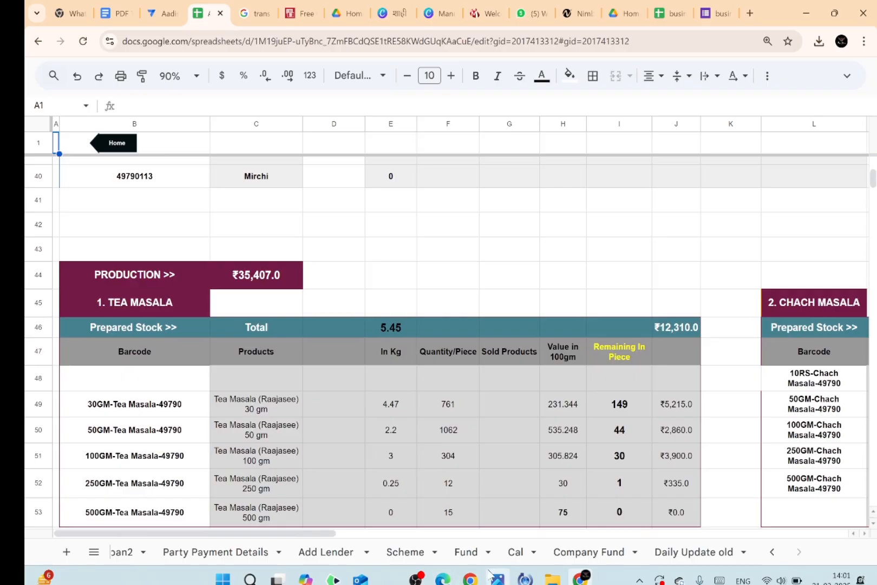
{"action": "scroll", "coordinate": [435, 565], "scroll_direction": "up", "scroll_amount": 6}
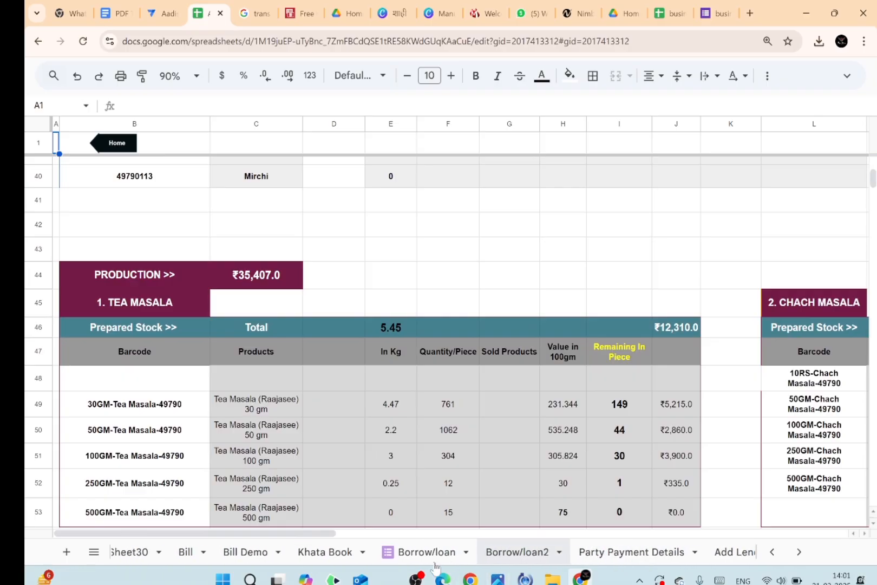
{"action": "scroll", "coordinate": [434, 566], "scroll_direction": "up", "scroll_amount": 2}
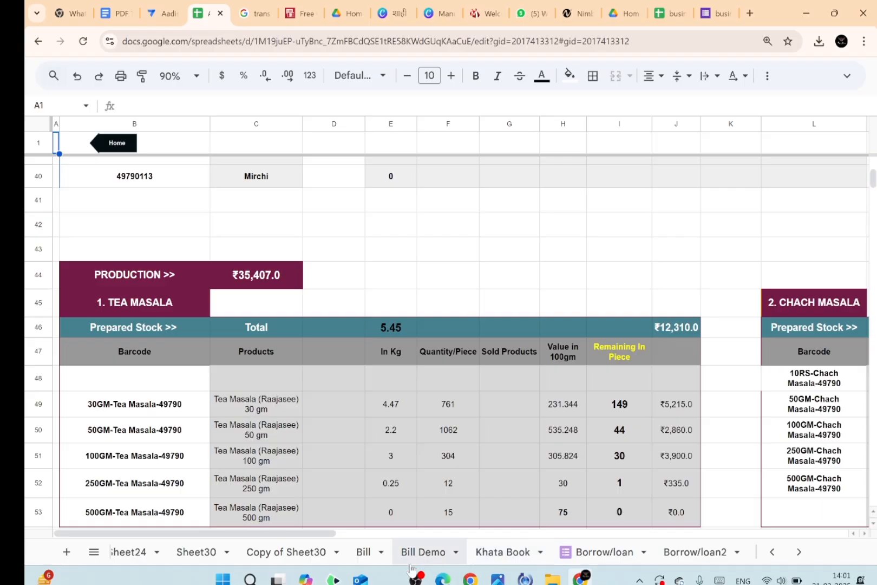
{"action": "scroll", "coordinate": [416, 566], "scroll_direction": "up", "scroll_amount": 2}
{"action": "scroll", "coordinate": [410, 567], "scroll_direction": "up", "scroll_amount": 3}
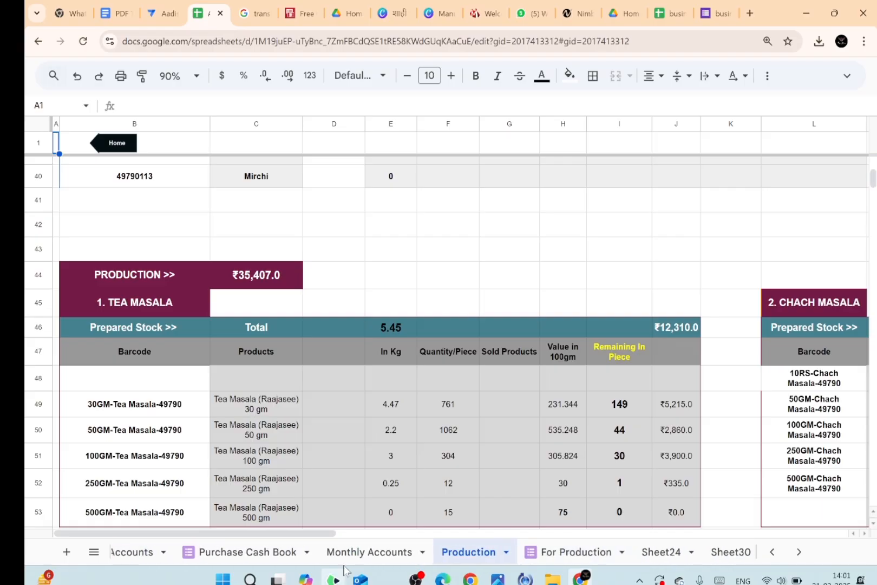
{"action": "scroll", "coordinate": [309, 555], "scroll_direction": "up", "scroll_amount": 5}
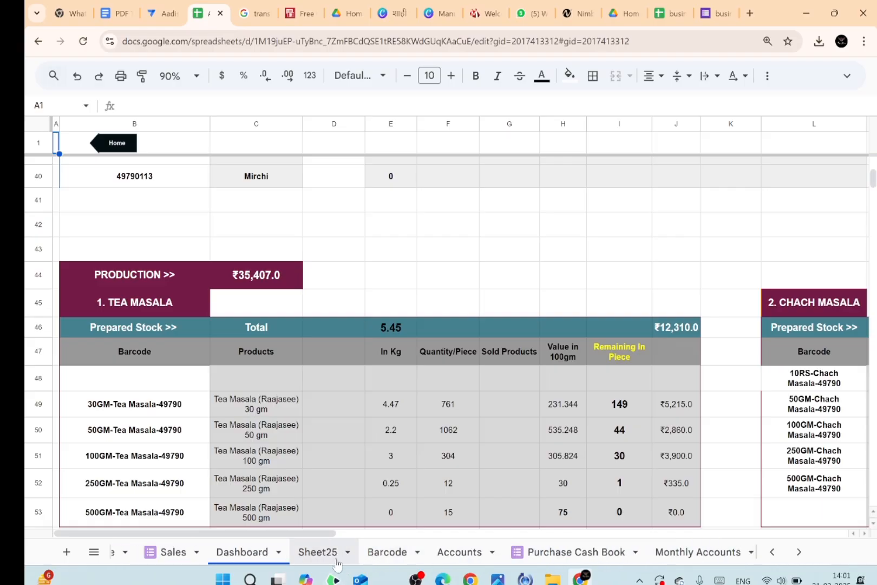
{"action": "scroll", "coordinate": [336, 563], "scroll_direction": "up", "scroll_amount": 5}
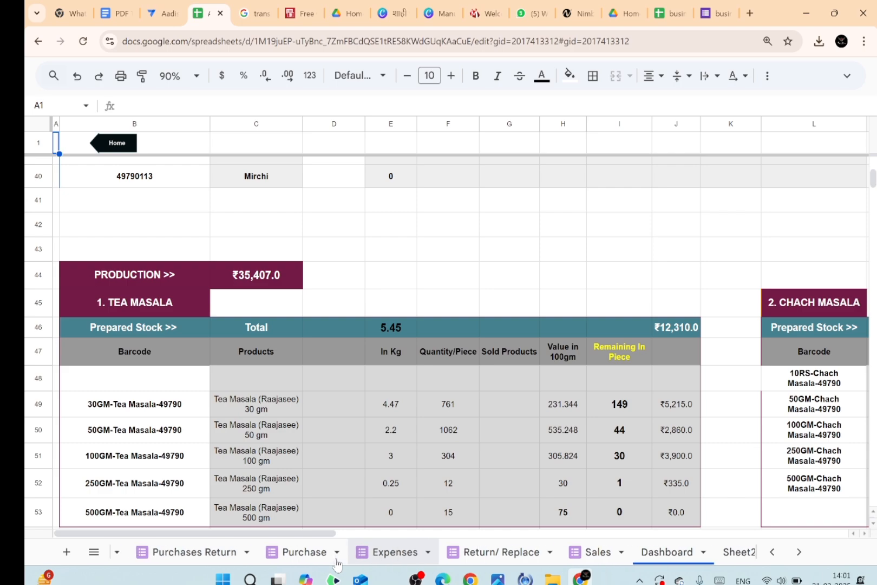
{"action": "left_click", "coordinate": [294, 555]}
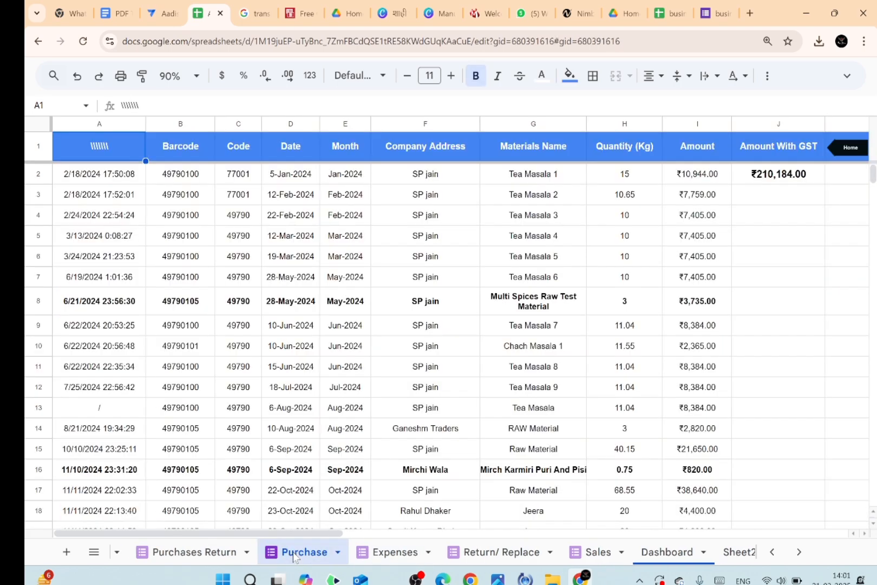
Step: Look over the Purchase sheet's entries and inspect the formula behind the first Month value in E2
{"action": "scroll", "coordinate": [372, 280], "scroll_direction": "down", "scroll_amount": 2}
{"action": "scroll", "coordinate": [372, 279], "scroll_direction": "up", "scroll_amount": 2}
{"action": "double_click", "coordinate": [356, 179]}
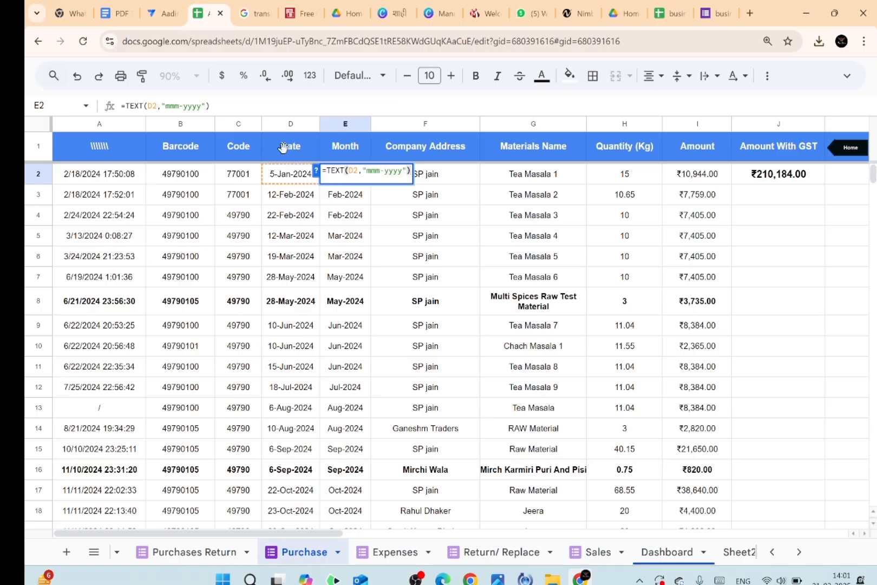
{"action": "key", "text": "Return"}
Step: Go through the Purchase sheet's header cells one by one, from Month to Amount With GST
{"action": "left_click", "coordinate": [335, 152]}
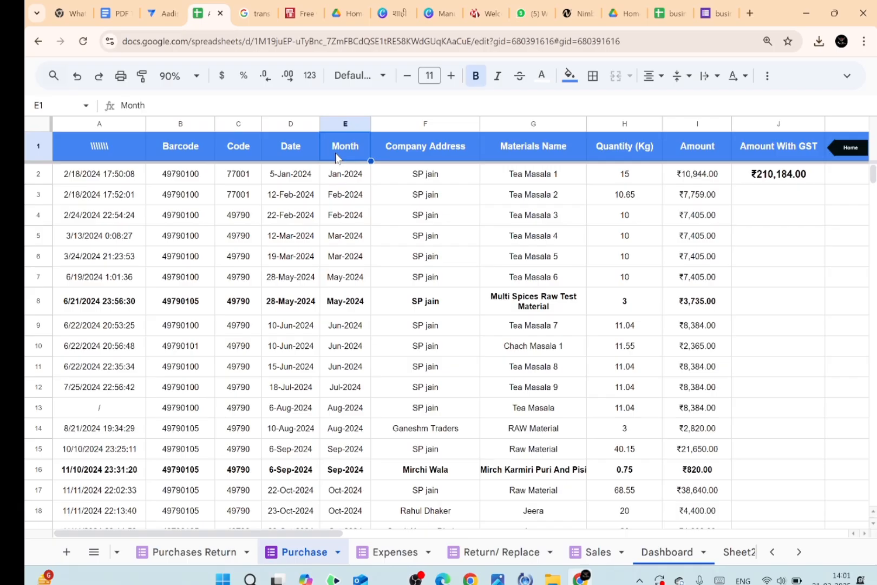
{"action": "left_click", "coordinate": [413, 149]}
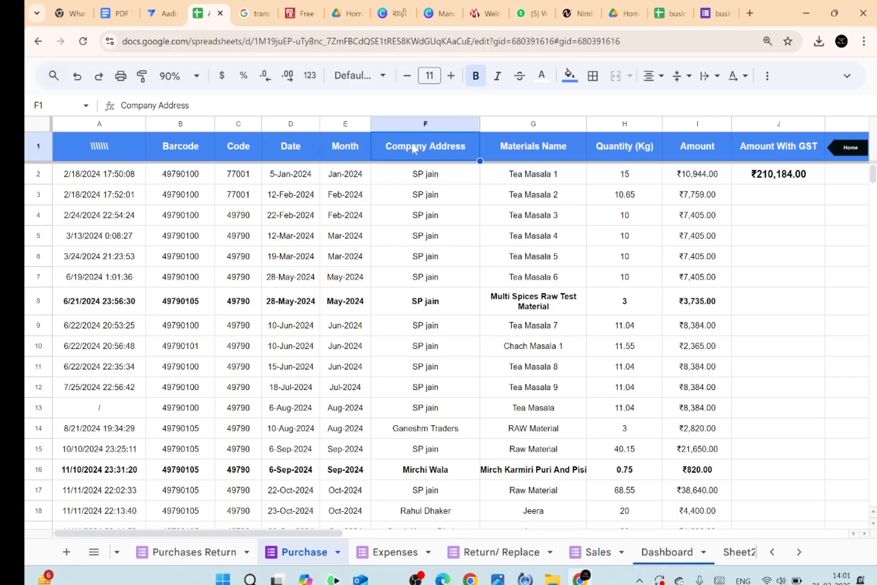
{"action": "left_click", "coordinate": [535, 147]}
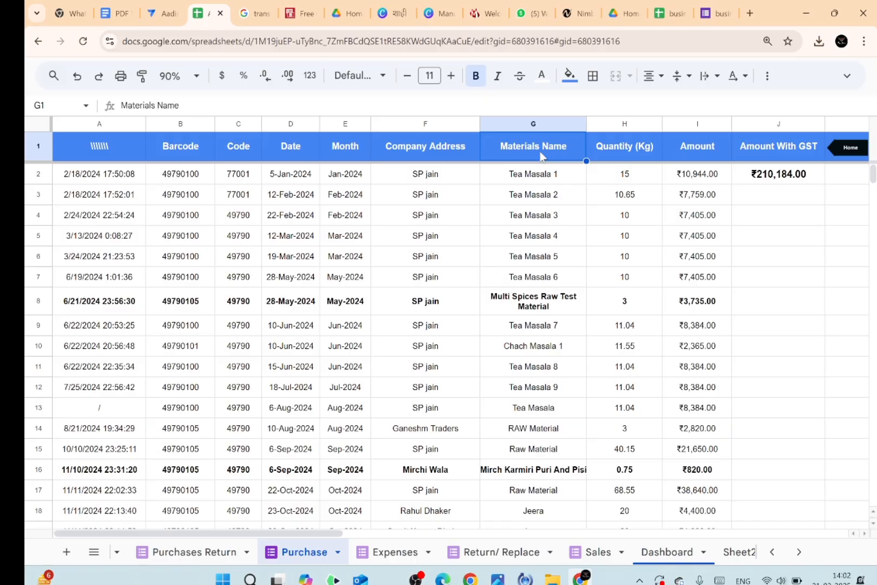
{"action": "left_click", "coordinate": [606, 153]}
{"action": "left_click", "coordinate": [700, 147]}
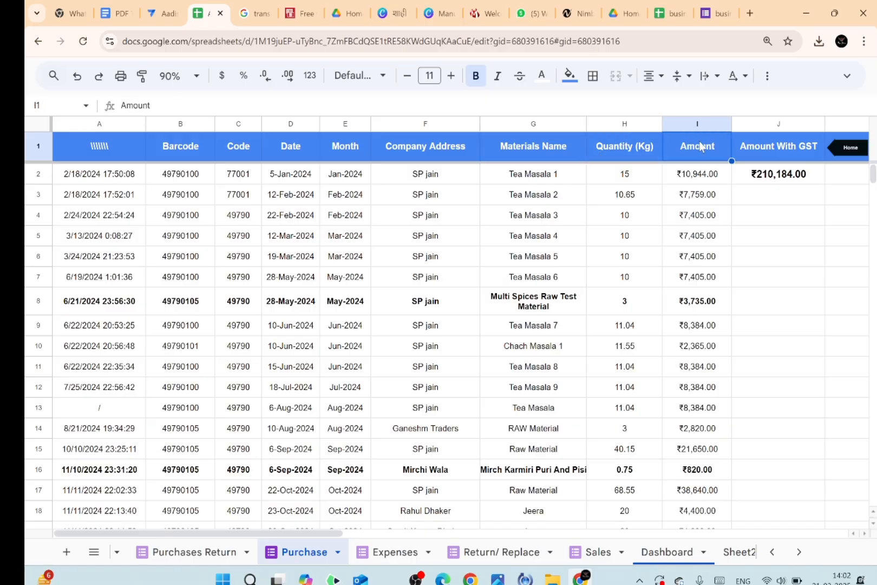
{"action": "left_click", "coordinate": [751, 151]}
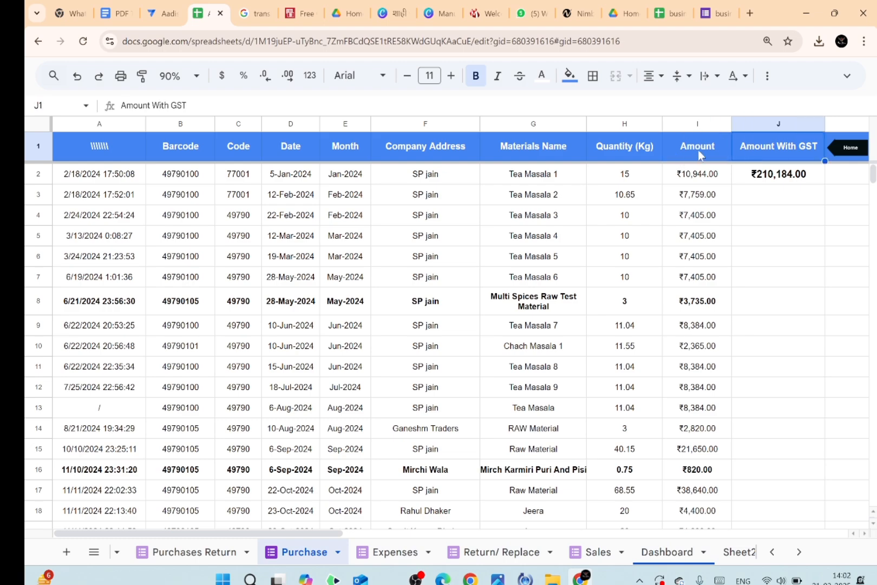
Step: Select the Amount column and the Amount With GST column in turn to examine them
{"action": "left_click", "coordinate": [696, 124]}
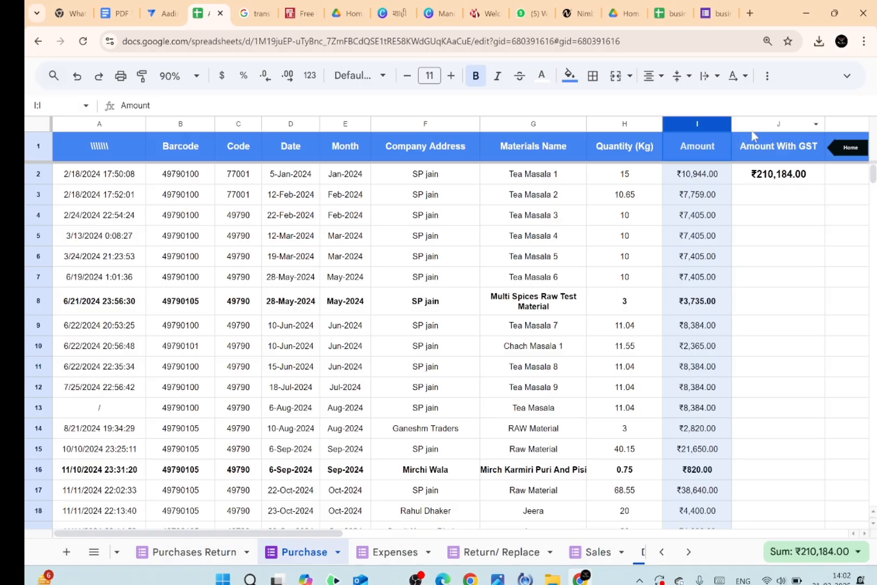
{"action": "left_click", "coordinate": [751, 124]}
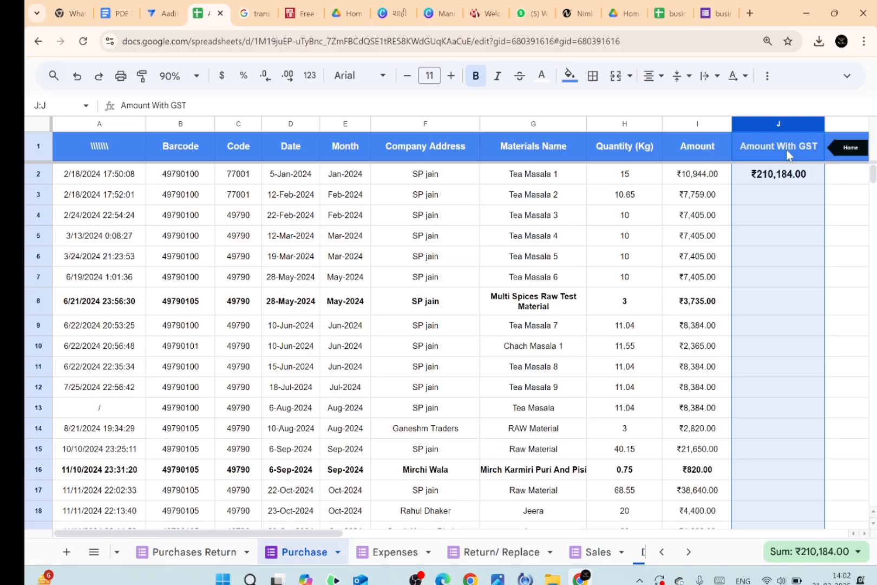
{"action": "scroll", "coordinate": [786, 150], "scroll_direction": "right", "scroll_amount": 1}
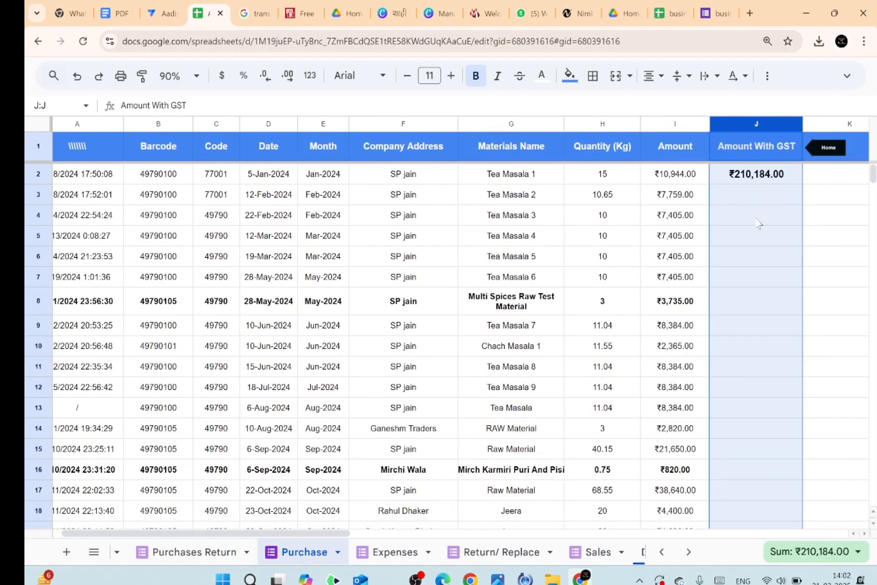
Step: Return to the Dashboard sheet through the Home link and review its sales, purchase, expense and stock sections
{"action": "left_click", "coordinate": [829, 148]}
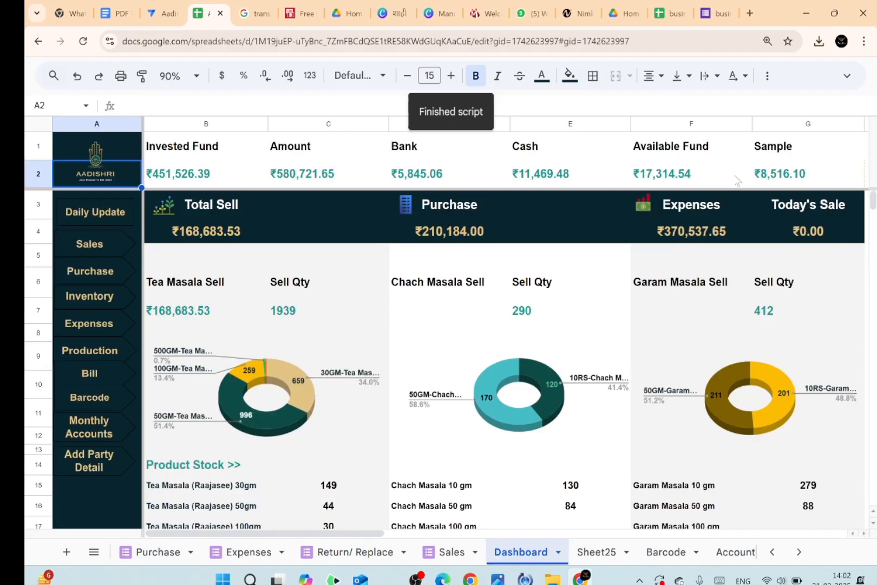
{"action": "scroll", "coordinate": [525, 320], "scroll_direction": "down", "scroll_amount": 1}
{"action": "scroll", "coordinate": [525, 321], "scroll_direction": "up", "scroll_amount": 1}
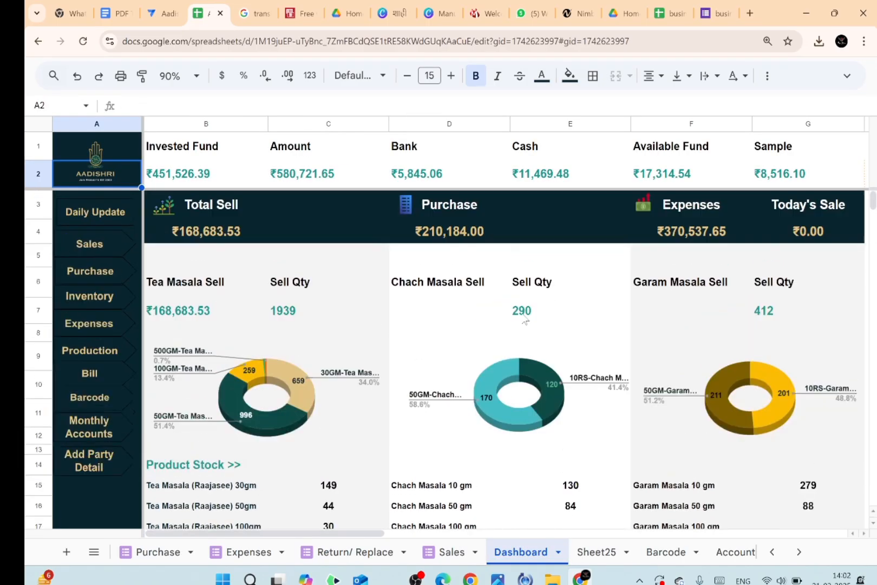
{"action": "scroll", "coordinate": [525, 320], "scroll_direction": "down", "scroll_amount": 3}
{"action": "scroll", "coordinate": [525, 320], "scroll_direction": "up", "scroll_amount": 3}
Step: Open the Purchase sheet from the dashboard, switch to the Sales sheet and look over its records
{"action": "left_click", "coordinate": [89, 278]}
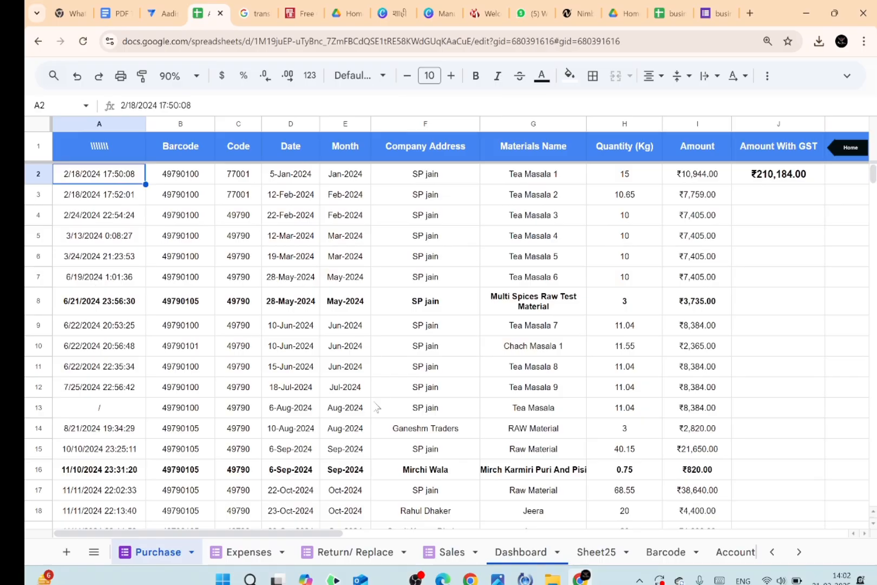
{"action": "scroll", "coordinate": [378, 407], "scroll_direction": "down", "scroll_amount": 6}
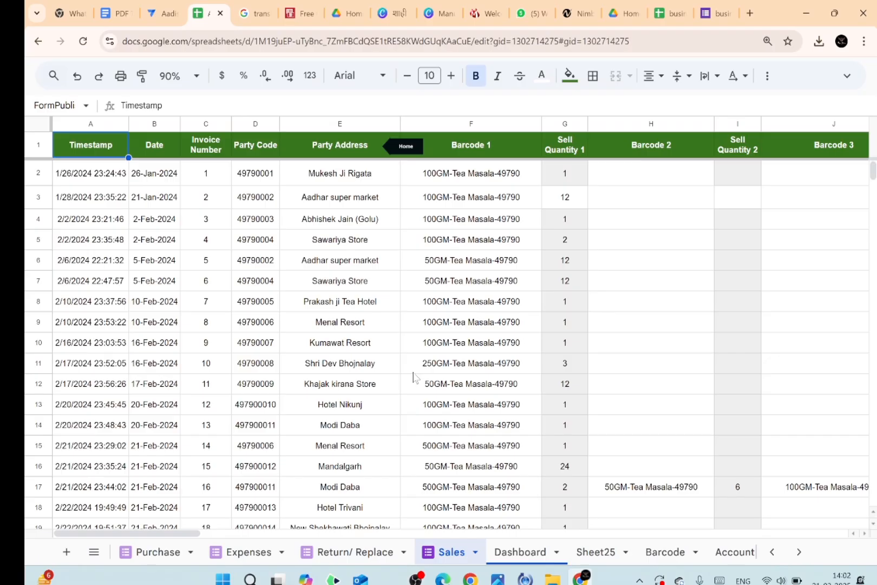
{"action": "scroll", "coordinate": [413, 376], "scroll_direction": "down", "scroll_amount": 3}
{"action": "scroll", "coordinate": [413, 376], "scroll_direction": "up", "scroll_amount": 3}
Step: Select header row 1 of the Sales sheet and examine its paired Barcode and Sell Quantity headings
{"action": "left_click", "coordinate": [38, 145]}
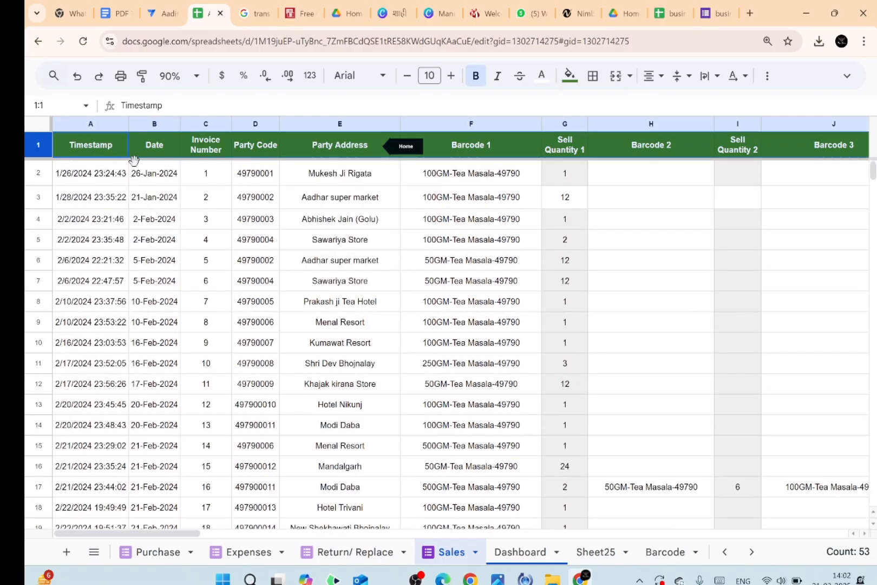
{"action": "scroll", "coordinate": [394, 210], "scroll_direction": "right", "scroll_amount": 10}
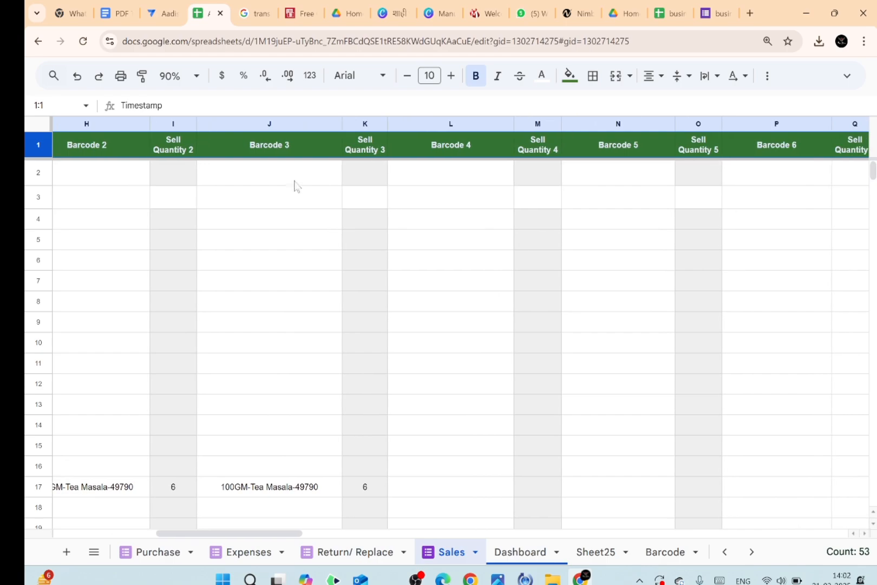
{"action": "scroll", "coordinate": [235, 186], "scroll_direction": "left", "scroll_amount": 5}
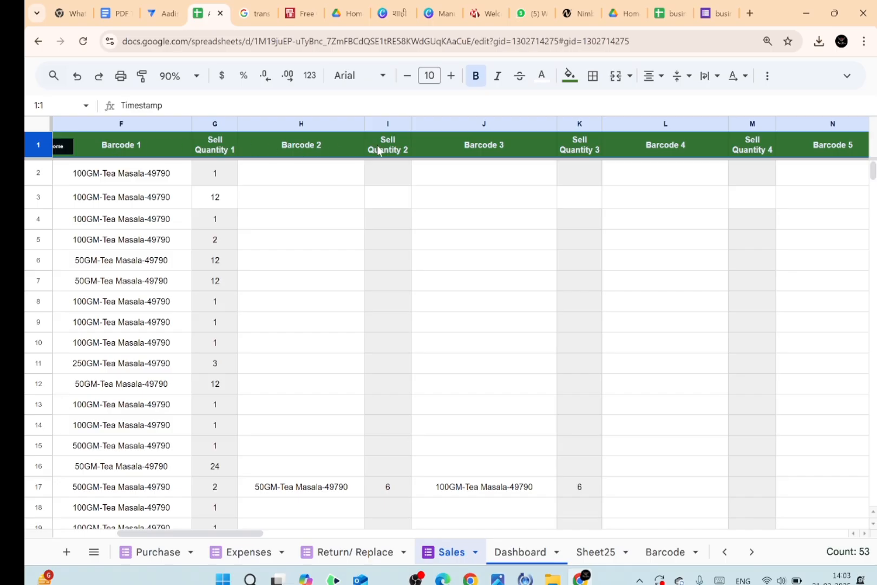
{"action": "scroll", "coordinate": [387, 145], "scroll_direction": "right", "scroll_amount": 3}
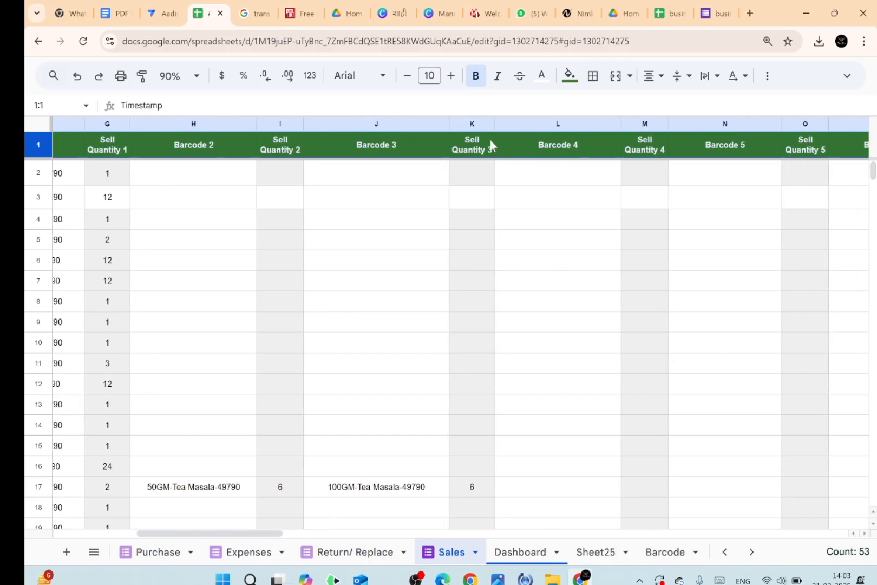
{"action": "scroll", "coordinate": [489, 144], "scroll_direction": "left", "scroll_amount": 5}
{"action": "scroll", "coordinate": [490, 144], "scroll_direction": "right", "scroll_amount": 1}
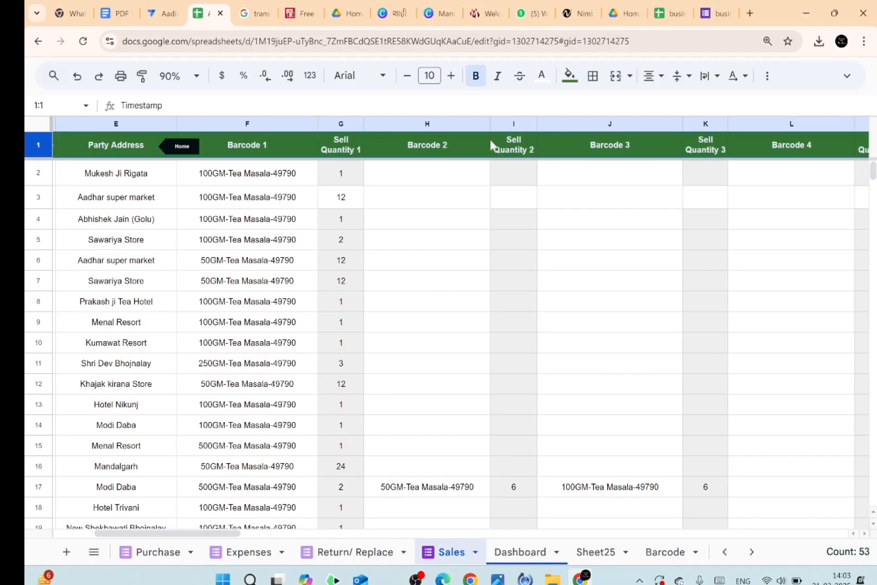
Step: Select the Barcode 1, Sell Quantity 1 and Barcode 2 columns in turn, ending on cell H2
{"action": "left_click", "coordinate": [244, 119]}
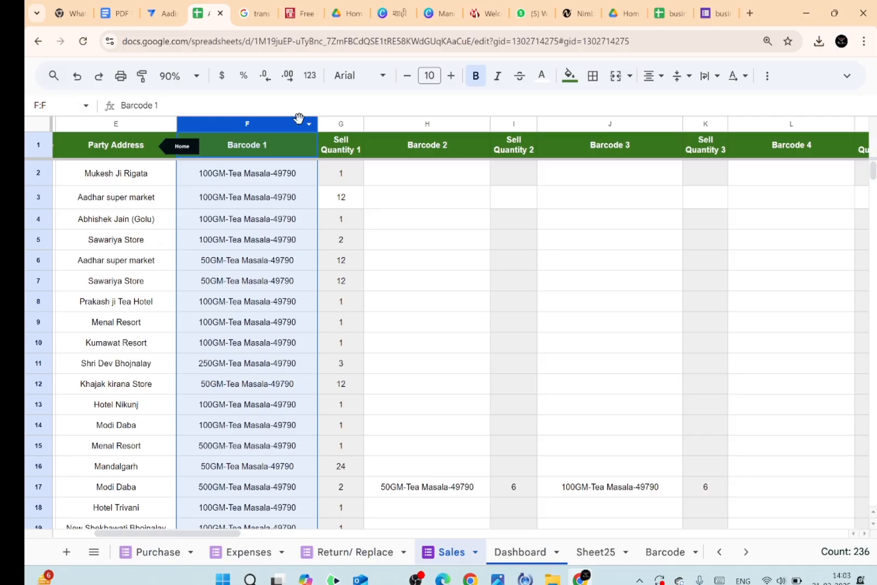
{"action": "left_click", "coordinate": [342, 123]}
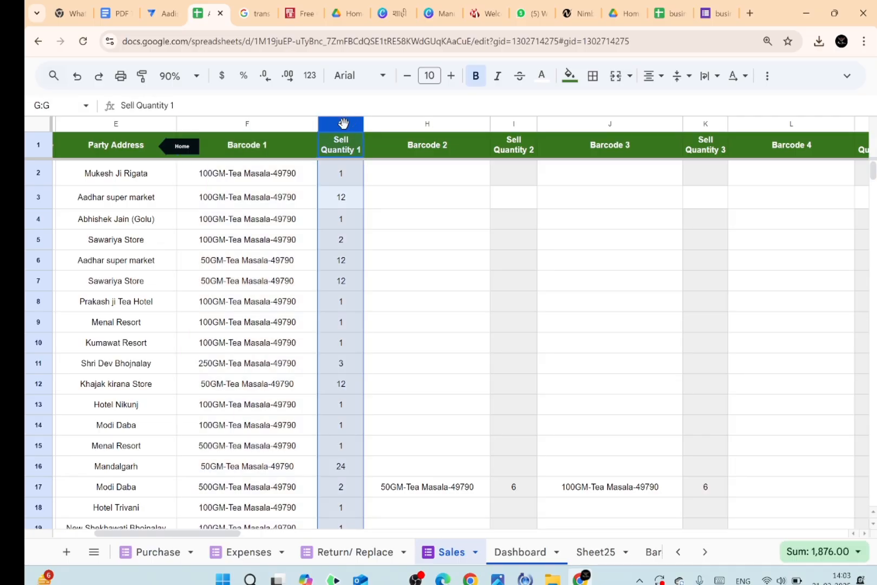
{"action": "left_click", "coordinate": [401, 118]}
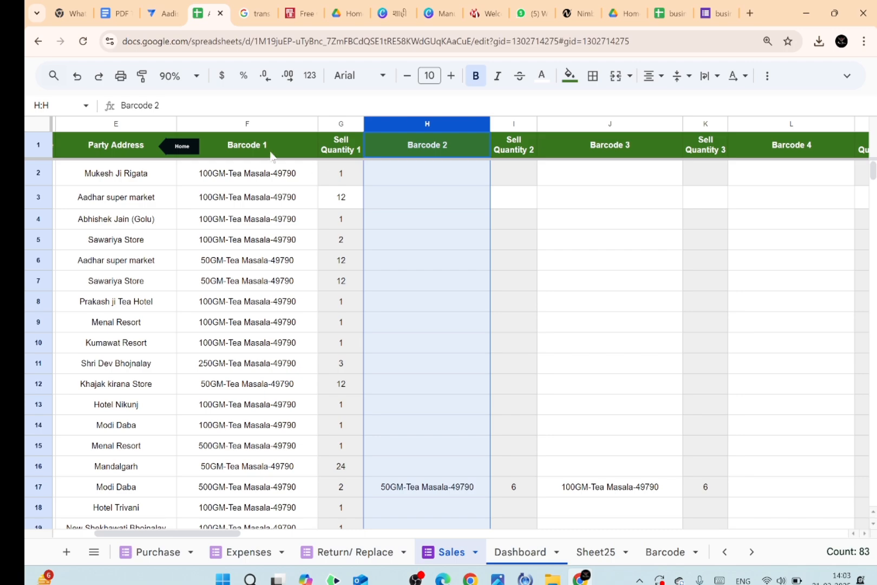
{"action": "left_click", "coordinate": [409, 170]}
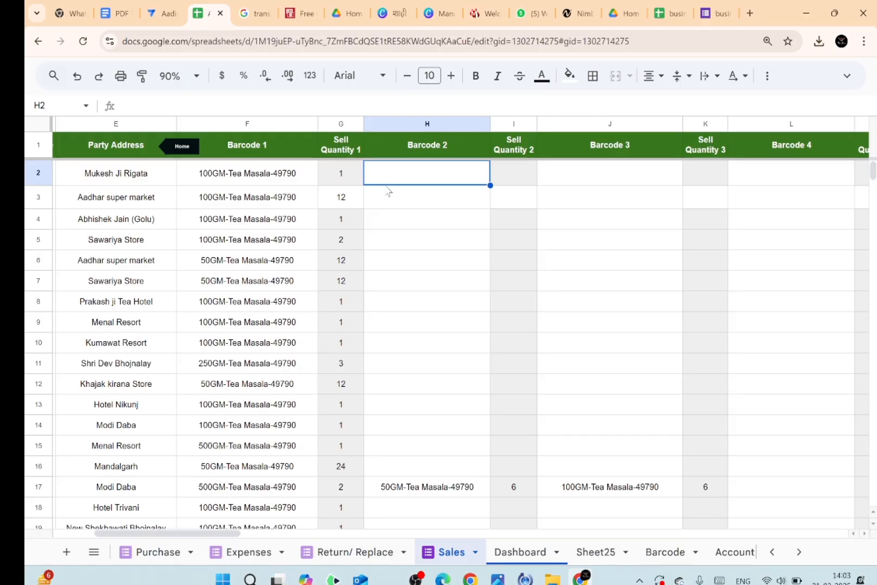
Step: Examine the Sales sheet's further columns, from Barcode 3 through the Price 7 column
{"action": "scroll", "coordinate": [403, 190], "scroll_direction": "right", "scroll_amount": 1}
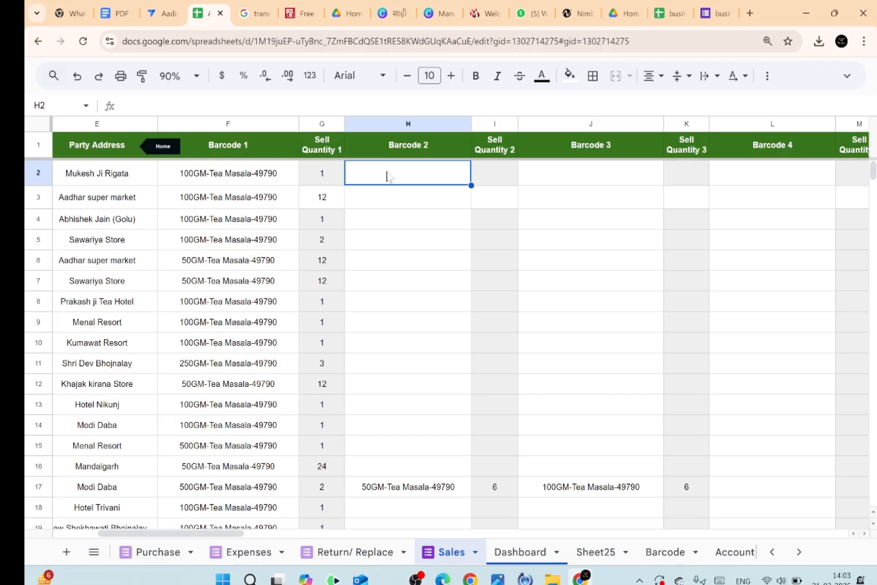
{"action": "scroll", "coordinate": [517, 144], "scroll_direction": "right", "scroll_amount": 1}
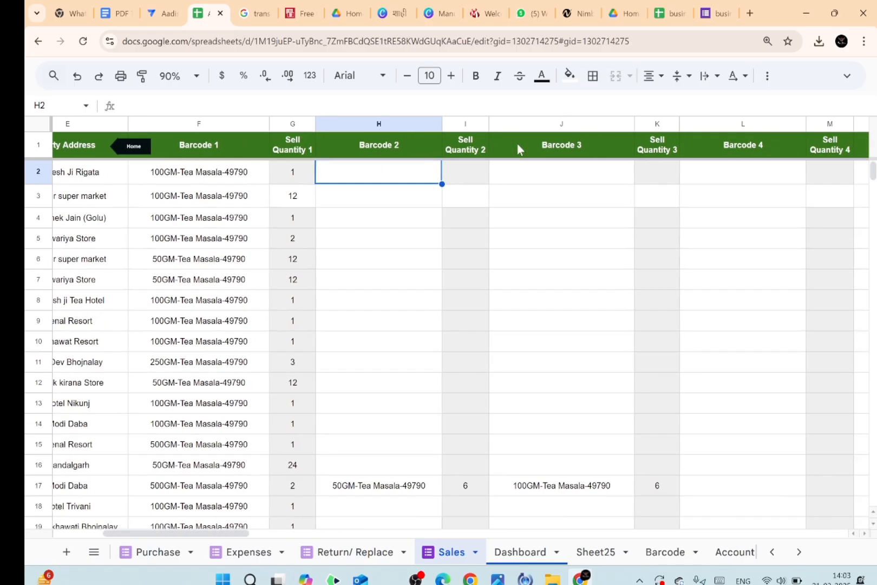
{"action": "scroll", "coordinate": [518, 144], "scroll_direction": "right", "scroll_amount": 20}
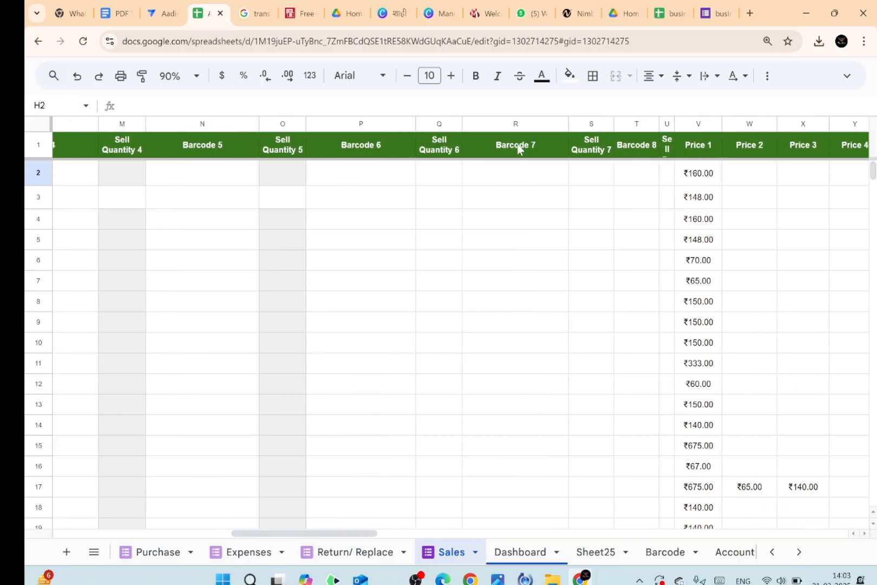
{"action": "scroll", "coordinate": [517, 147], "scroll_direction": "right", "scroll_amount": 5}
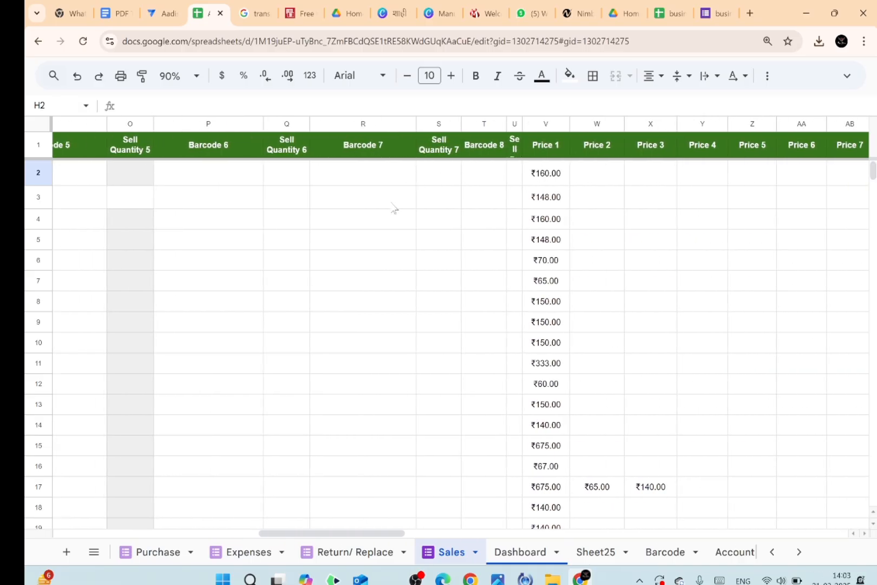
Step: Examine the Price 8, Product Details and Total columns, check the lookup error note in row 2, and select cell AC9
{"action": "scroll", "coordinate": [394, 208], "scroll_direction": "right", "scroll_amount": 5}
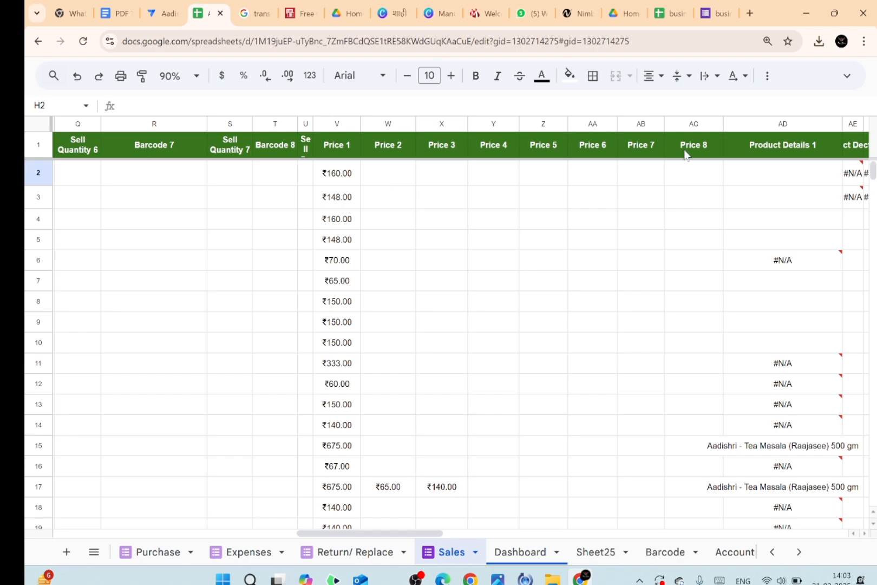
{"action": "scroll", "coordinate": [685, 154], "scroll_direction": "right", "scroll_amount": 10}
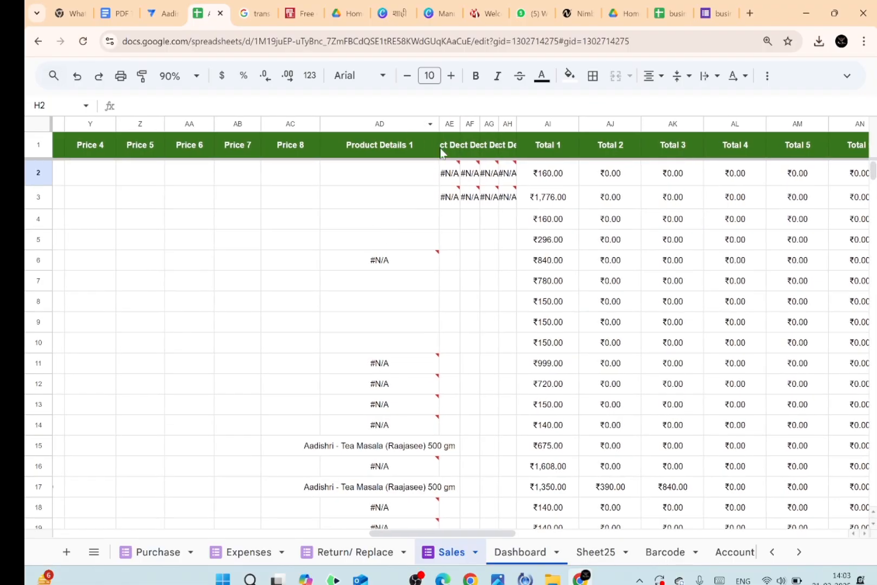
{"action": "mouse_move", "coordinate": [481, 178]}
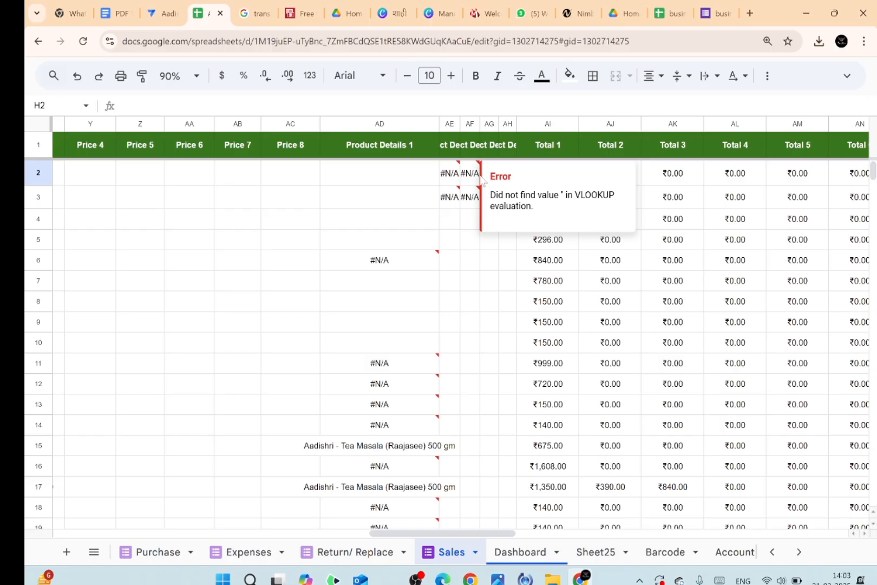
{"action": "left_click", "coordinate": [278, 324]}
Step: Go back to the Barcode columns and look down the Barcode and Sell Quantity records to about row 168
{"action": "scroll", "coordinate": [277, 324], "scroll_direction": "left", "scroll_amount": 20}
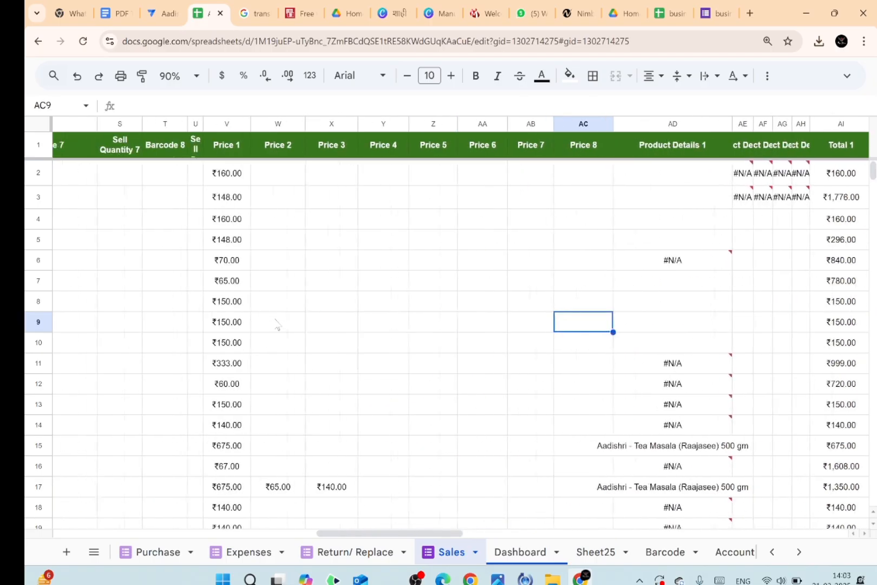
{"action": "scroll", "coordinate": [277, 324], "scroll_direction": "left", "scroll_amount": 10}
{"action": "scroll", "coordinate": [277, 324], "scroll_direction": "right", "scroll_amount": 5}
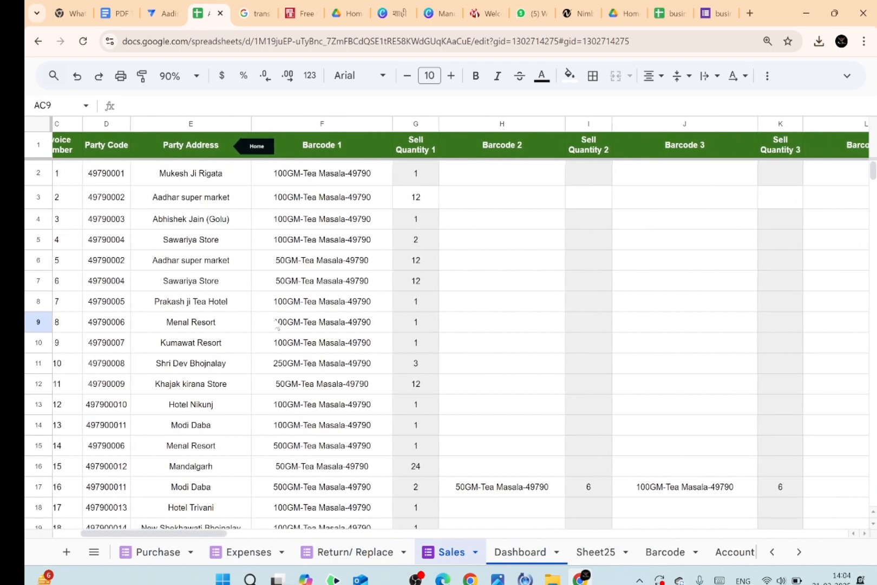
{"action": "scroll", "coordinate": [277, 324], "scroll_direction": "right", "scroll_amount": 1}
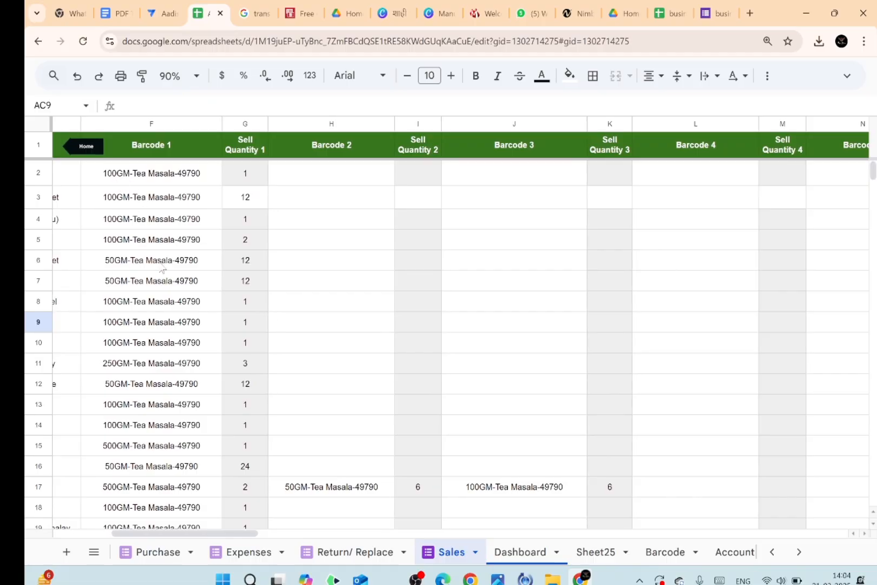
{"action": "scroll", "coordinate": [162, 269], "scroll_direction": "down", "scroll_amount": 20}
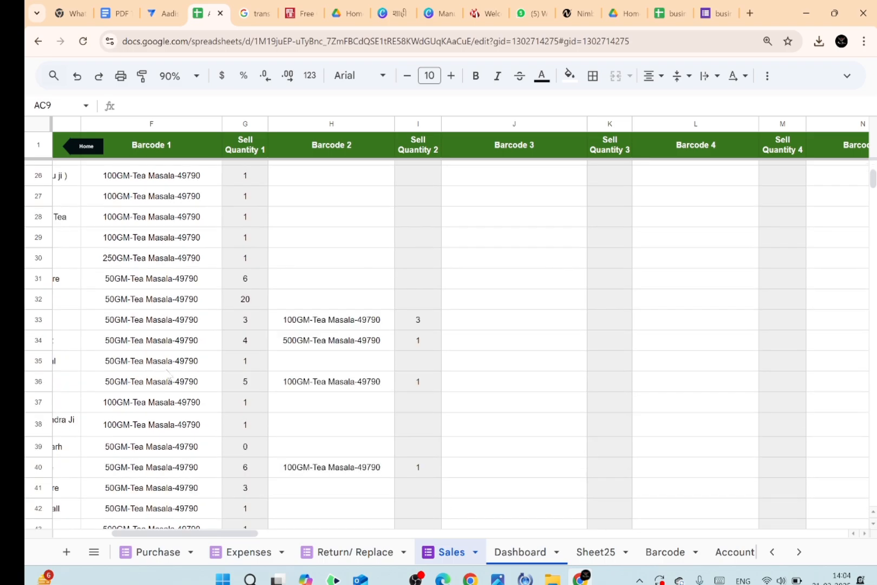
{"action": "scroll", "coordinate": [168, 373], "scroll_direction": "down", "scroll_amount": 20}
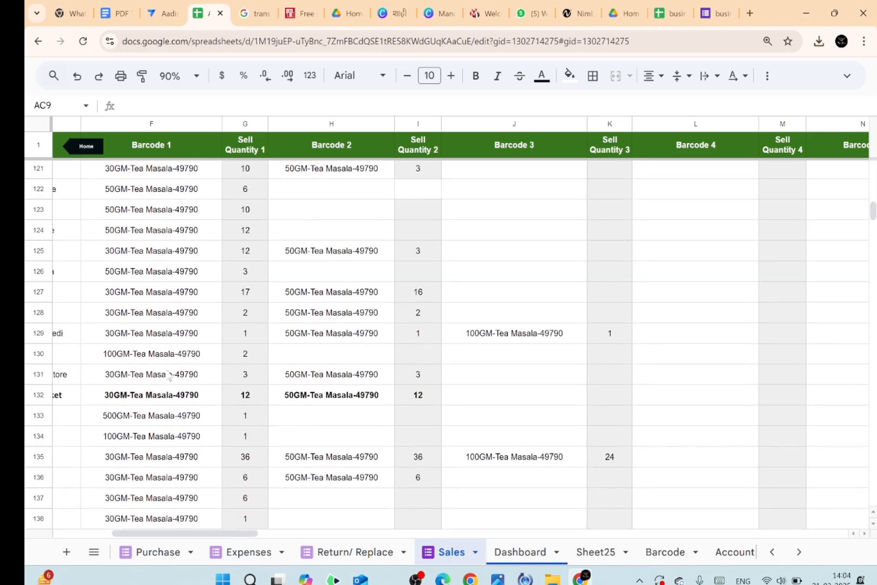
{"action": "scroll", "coordinate": [168, 376], "scroll_direction": "down", "scroll_amount": 5}
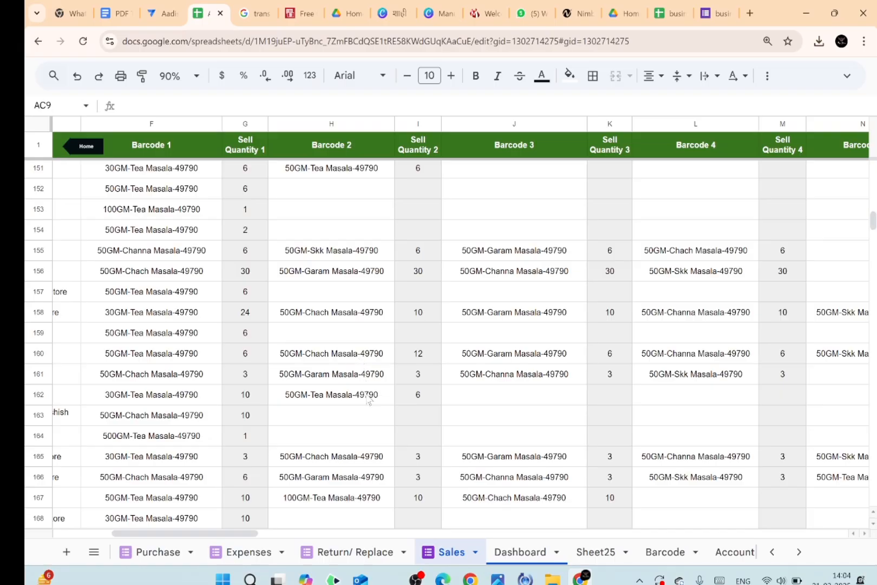
Step: Compare the barcode, price and total columns of the multi-item sales records around rows 136 to 168
{"action": "scroll", "coordinate": [369, 401], "scroll_direction": "right", "scroll_amount": 10}
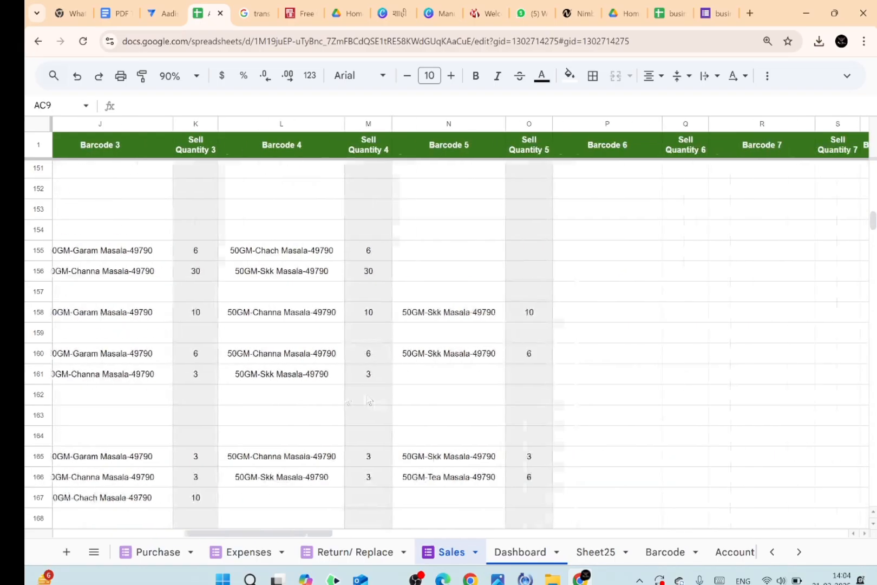
{"action": "scroll", "coordinate": [208, 294], "scroll_direction": "right", "scroll_amount": 8}
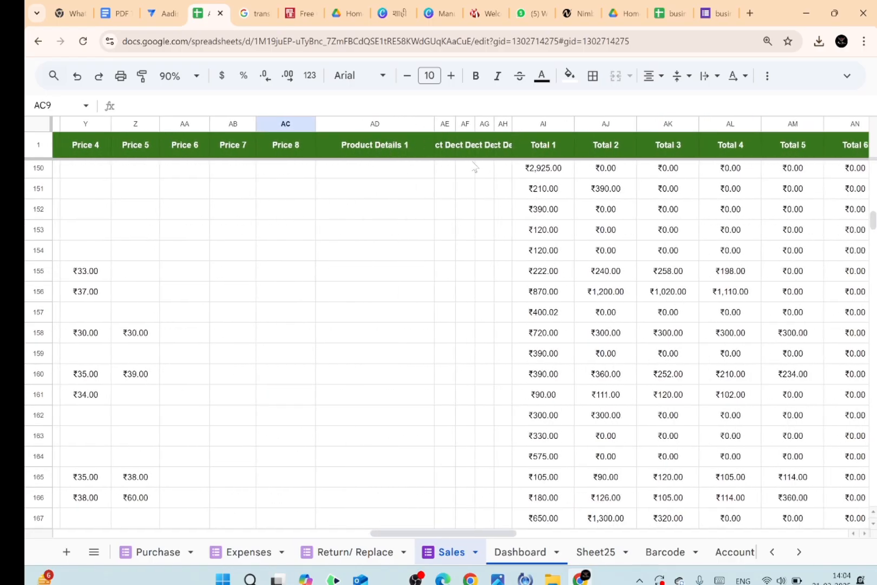
{"action": "scroll", "coordinate": [295, 251], "scroll_direction": "left", "scroll_amount": 7}
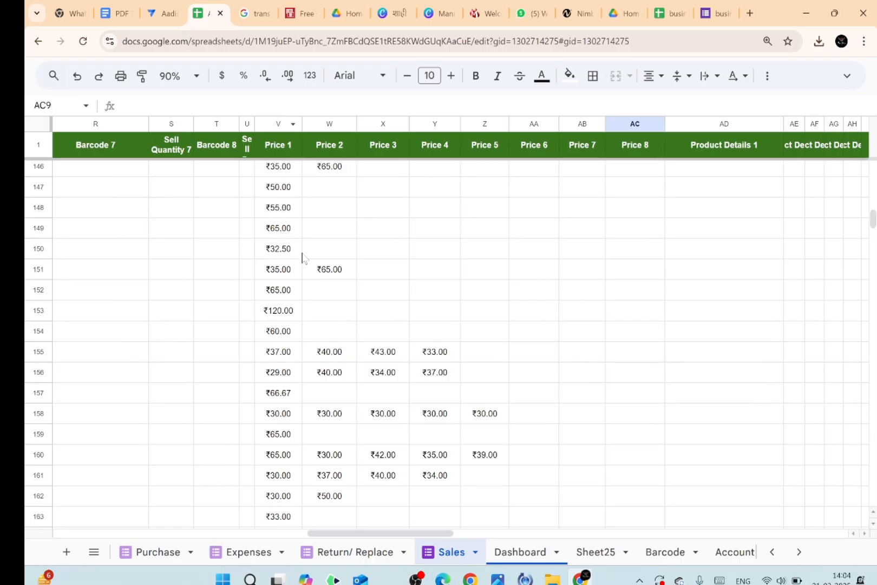
{"action": "scroll", "coordinate": [287, 254], "scroll_direction": "left", "scroll_amount": 10}
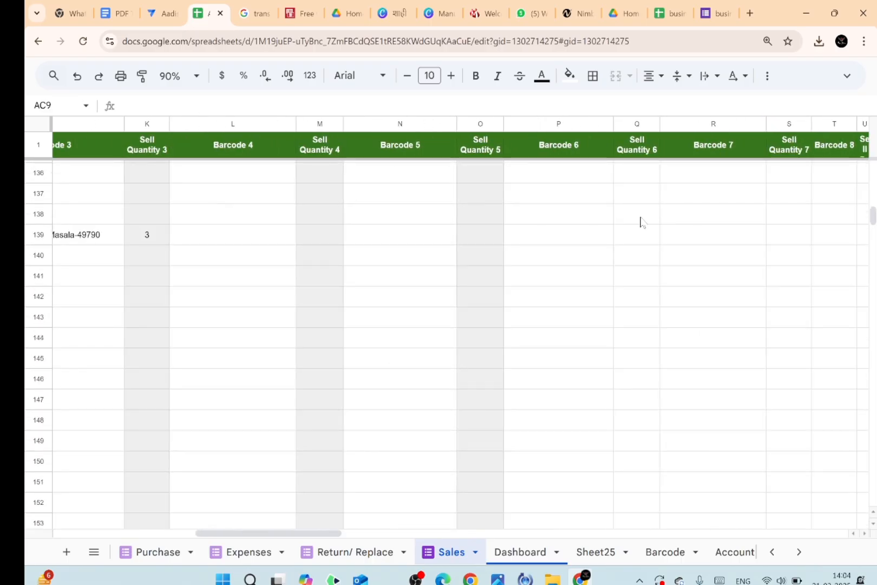
{"action": "scroll", "coordinate": [641, 219], "scroll_direction": "right", "scroll_amount": 4}
{"action": "scroll", "coordinate": [641, 220], "scroll_direction": "right", "scroll_amount": 12}
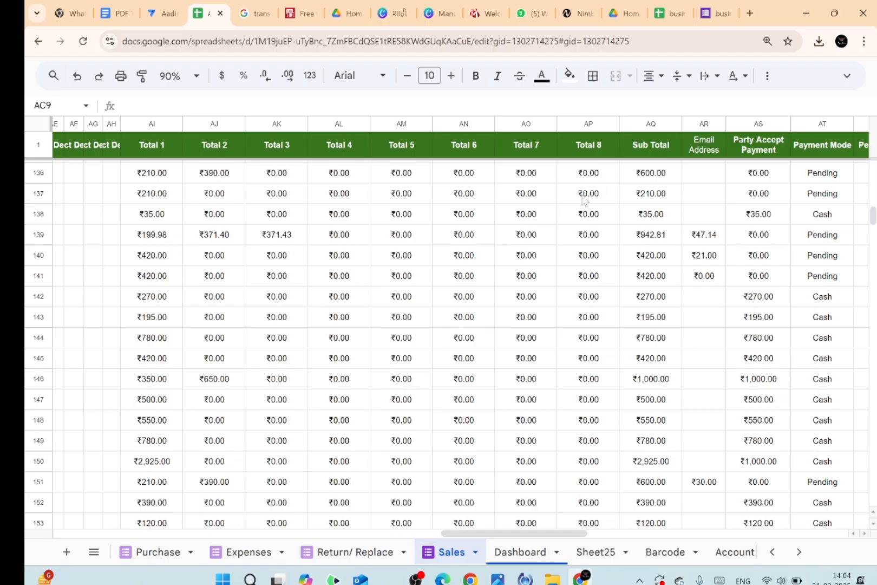
Step: Look over the Total, Sub Total, payment and Total With Gst columns in the records up to row 94
{"action": "scroll", "coordinate": [583, 200], "scroll_direction": "up", "scroll_amount": 2}
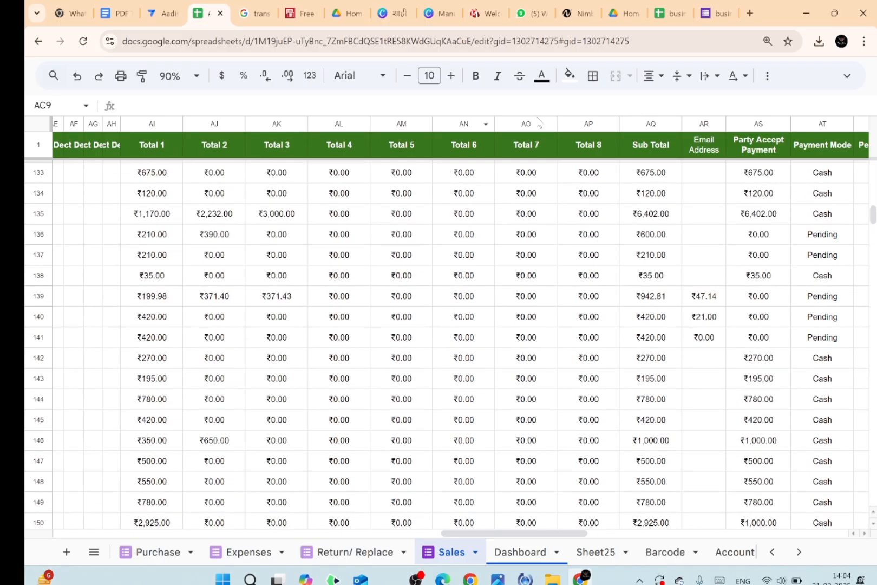
{"action": "scroll", "coordinate": [396, 218], "scroll_direction": "up", "scroll_amount": 3}
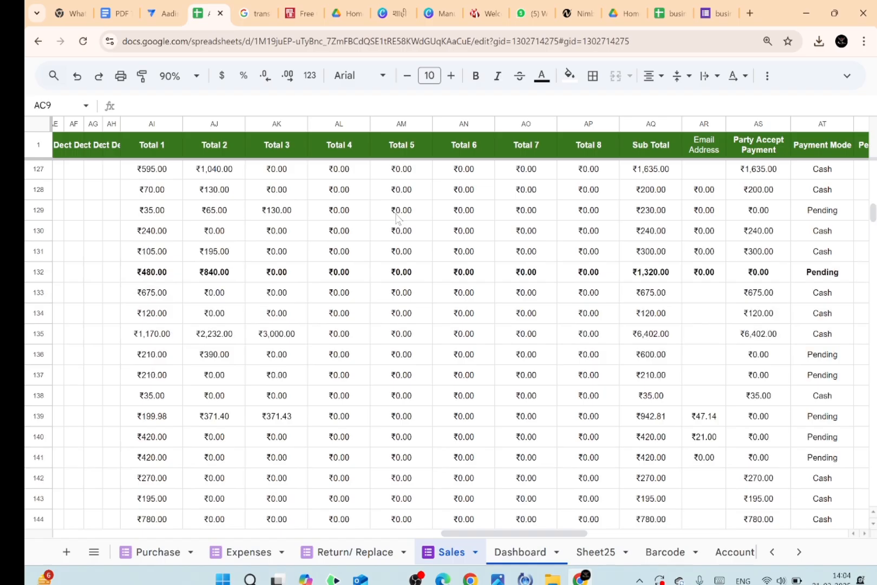
{"action": "scroll", "coordinate": [396, 217], "scroll_direction": "up", "scroll_amount": 10}
{"action": "scroll", "coordinate": [598, 282], "scroll_direction": "right", "scroll_amount": 3}
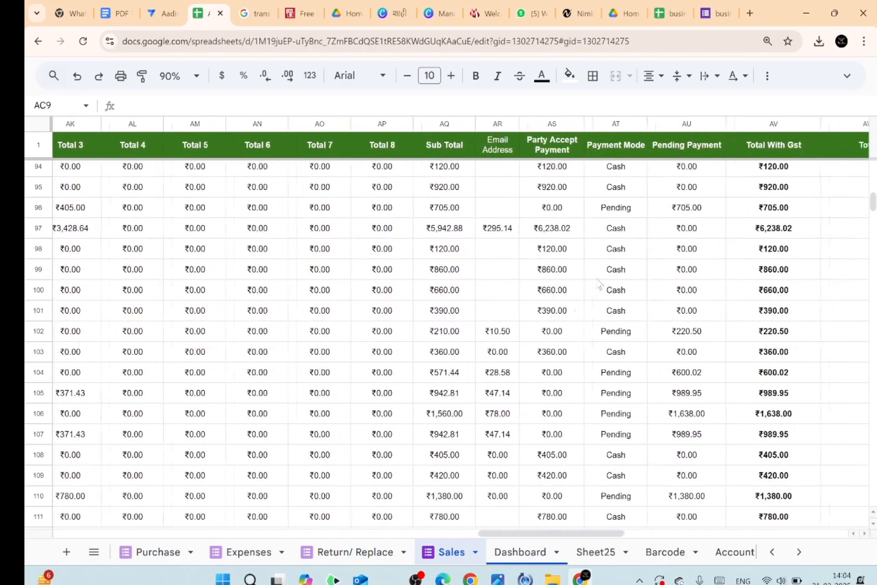
{"action": "scroll", "coordinate": [598, 281], "scroll_direction": "right", "scroll_amount": 1}
Step: Select the Email Address, Party Accept Payment and Payment Mode header cells in turn
{"action": "left_click", "coordinate": [459, 146]}
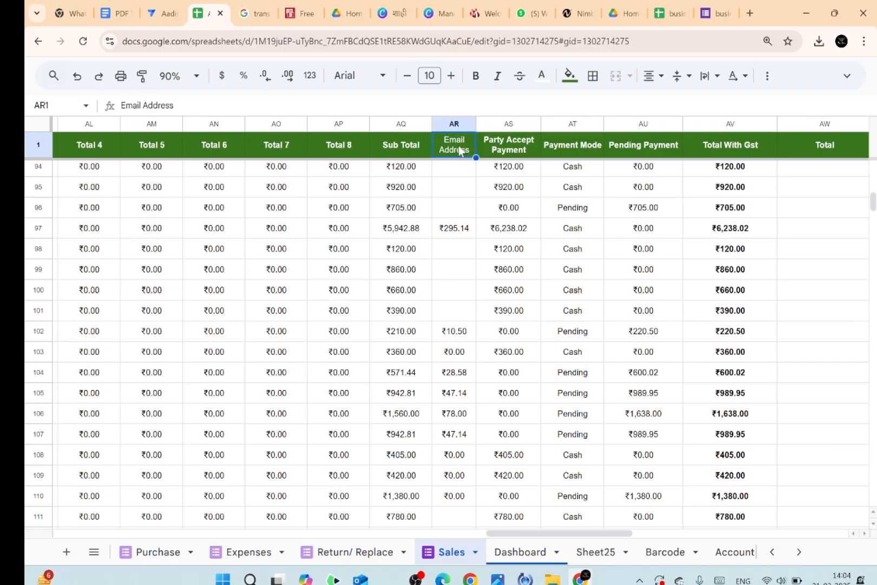
{"action": "left_click", "coordinate": [535, 154]}
{"action": "scroll", "coordinate": [496, 177], "scroll_direction": "right", "scroll_amount": 3}
{"action": "scroll", "coordinate": [496, 177], "scroll_direction": "right", "scroll_amount": 1}
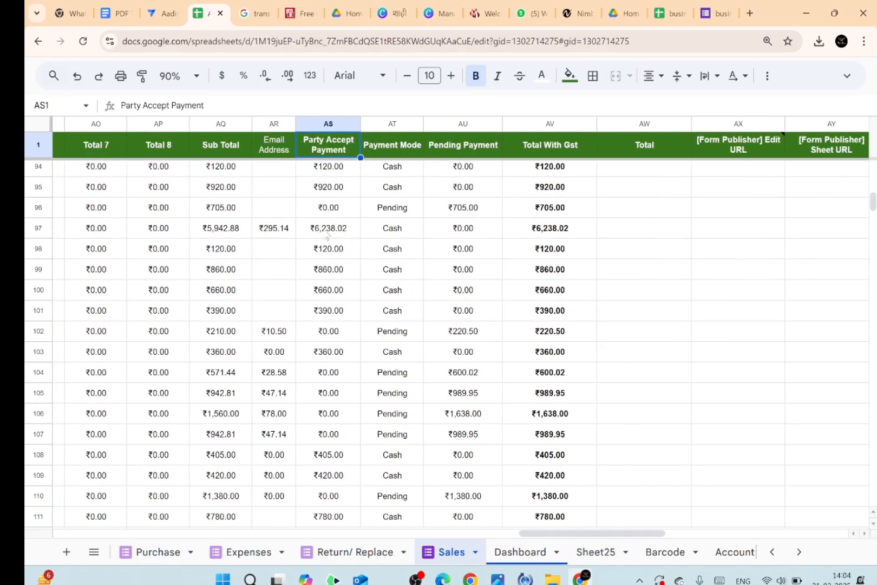
{"action": "left_click", "coordinate": [395, 151]}
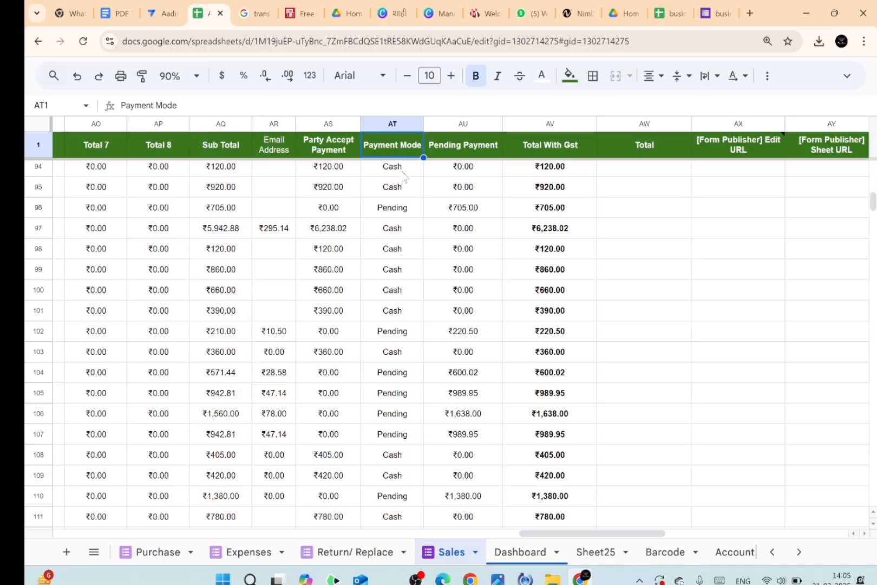
Step: Examine the Payment Mode and Pending Payment entries down to row 156 and back up to the first record
{"action": "scroll", "coordinate": [392, 325], "scroll_direction": "down", "scroll_amount": 12}
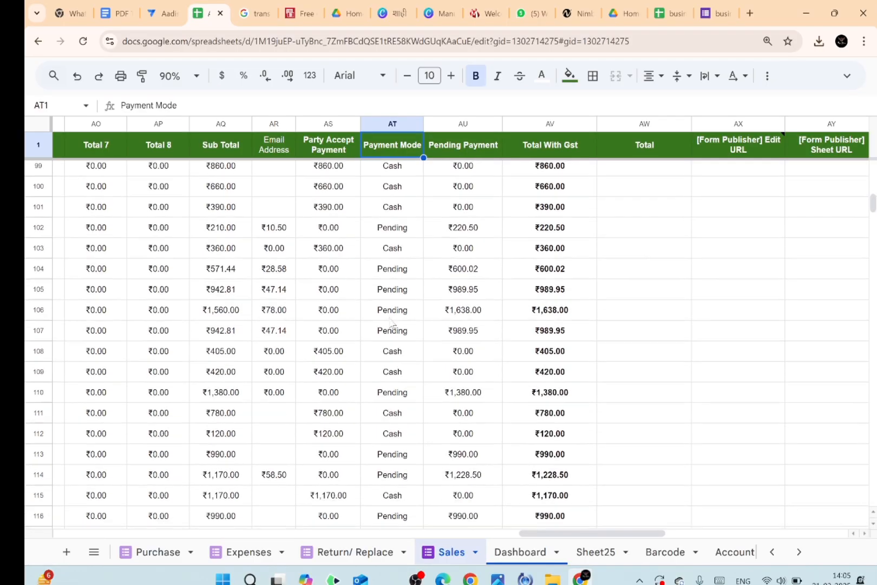
{"action": "scroll", "coordinate": [392, 327], "scroll_direction": "down", "scroll_amount": 3}
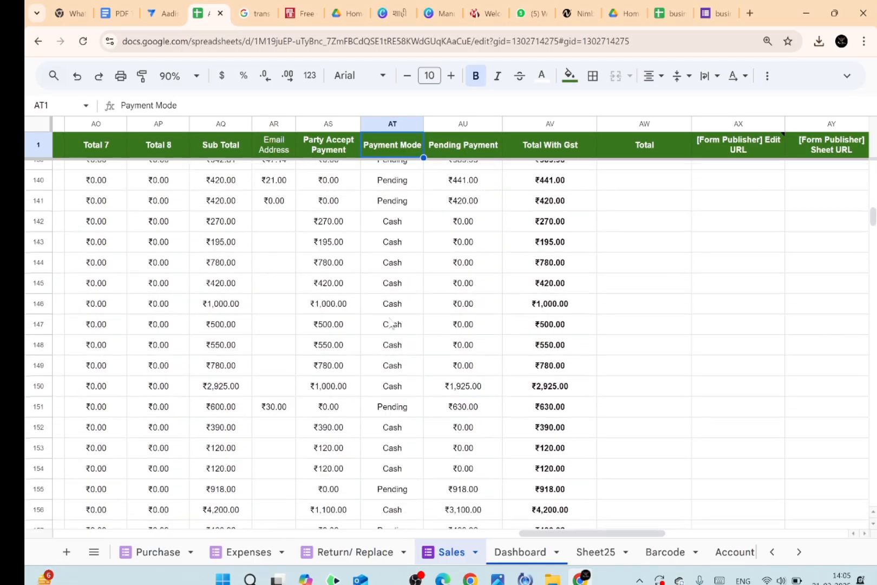
{"action": "scroll", "coordinate": [395, 243], "scroll_direction": "up", "scroll_amount": 20}
{"action": "scroll", "coordinate": [396, 198], "scroll_direction": "up", "scroll_amount": 12}
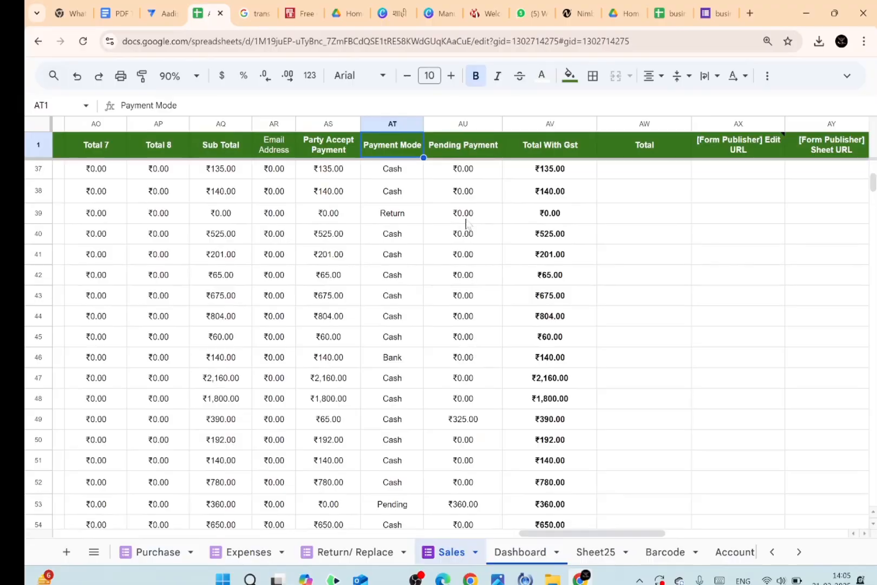
{"action": "scroll", "coordinate": [465, 329], "scroll_direction": "up", "scroll_amount": 10}
{"action": "scroll", "coordinate": [463, 329], "scroll_direction": "up", "scroll_amount": 1}
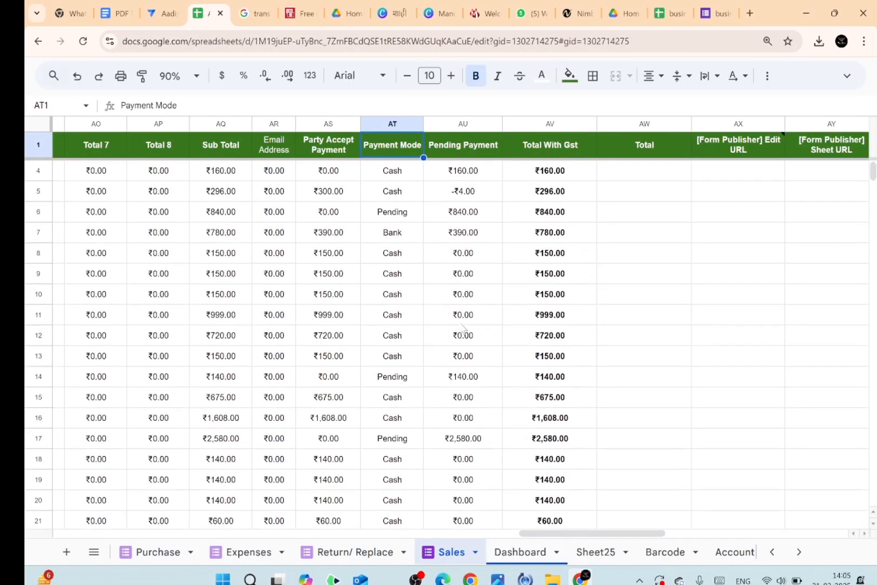
{"action": "scroll", "coordinate": [457, 325], "scroll_direction": "up", "scroll_amount": 2}
{"action": "scroll", "coordinate": [476, 412], "scroll_direction": "down", "scroll_amount": 1}
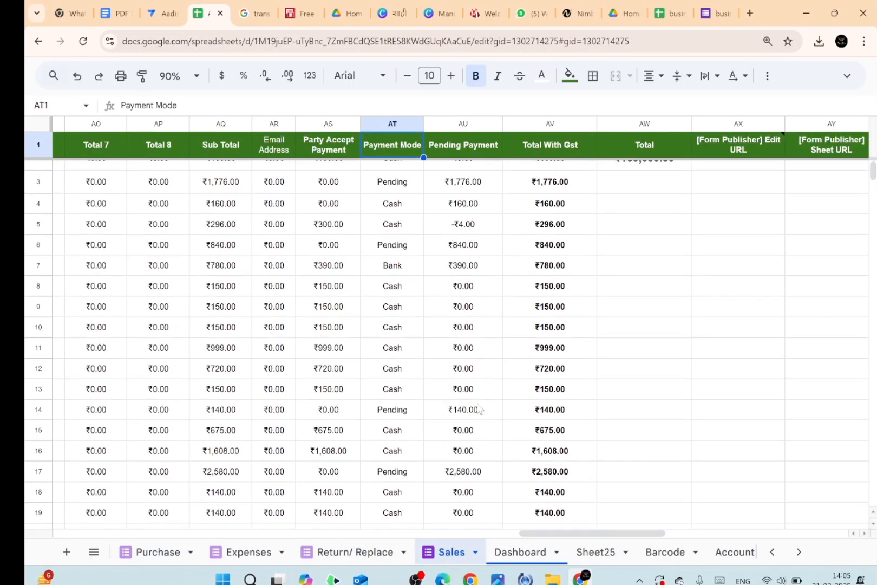
{"action": "scroll", "coordinate": [509, 368], "scroll_direction": "up", "scroll_amount": 1}
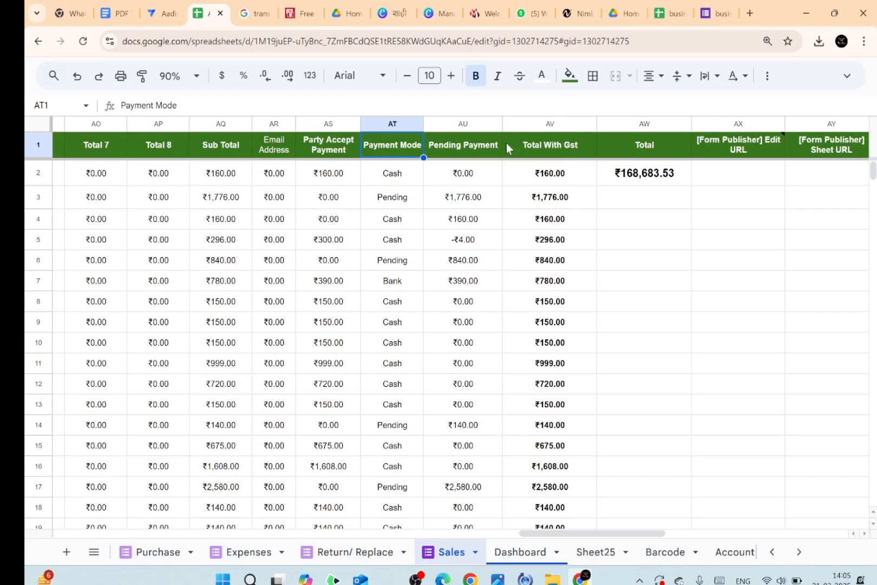
Step: Examine the Total and Form Publisher columns at the end of the Sales sheet and return to the Barcode columns
{"action": "scroll", "coordinate": [533, 222], "scroll_direction": "right", "scroll_amount": 3}
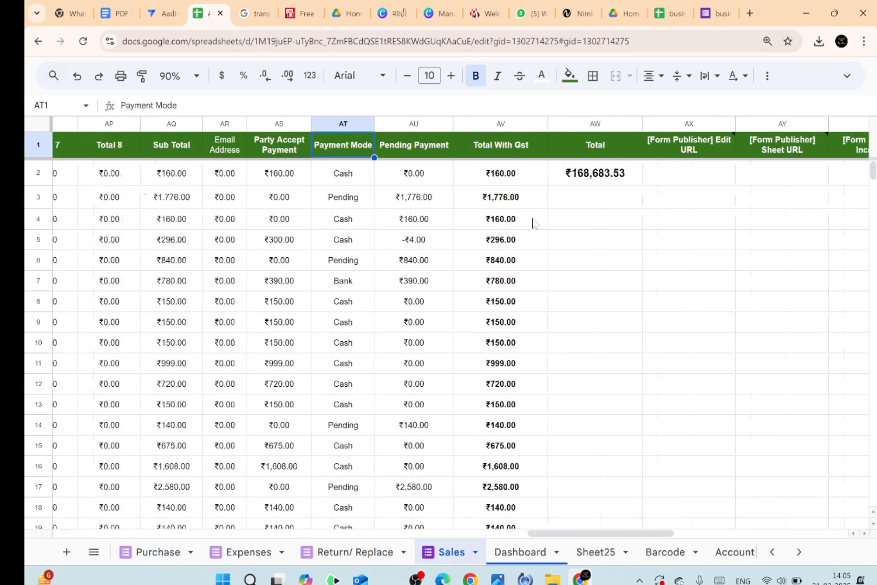
{"action": "scroll", "coordinate": [525, 178], "scroll_direction": "right", "scroll_amount": 3}
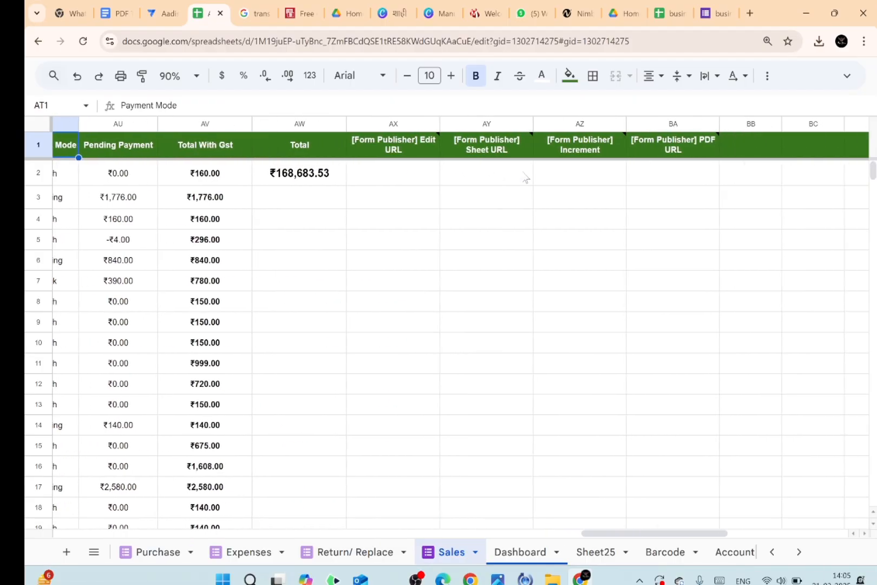
{"action": "scroll", "coordinate": [525, 179], "scroll_direction": "left", "scroll_amount": 15}
{"action": "scroll", "coordinate": [525, 178], "scroll_direction": "left", "scroll_amount": 5}
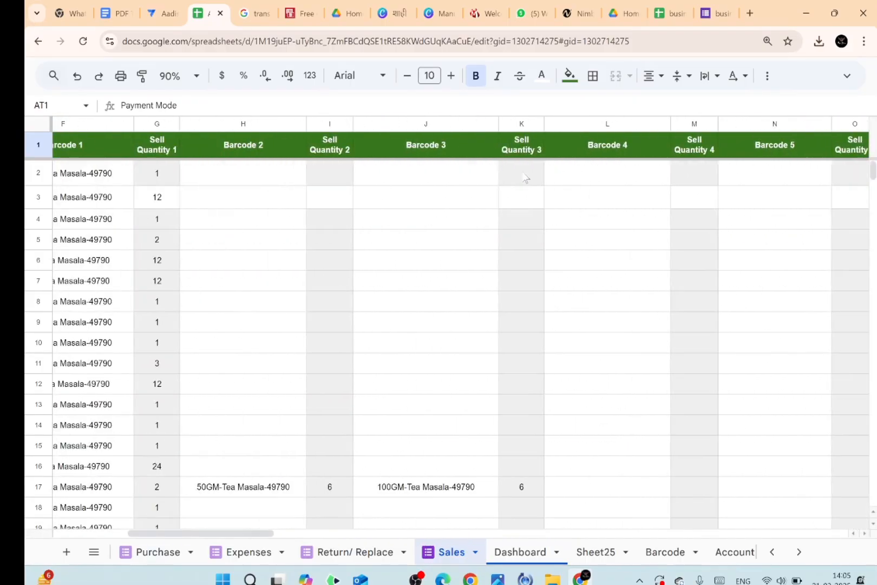
{"action": "scroll", "coordinate": [525, 177], "scroll_direction": "right", "scroll_amount": 3}
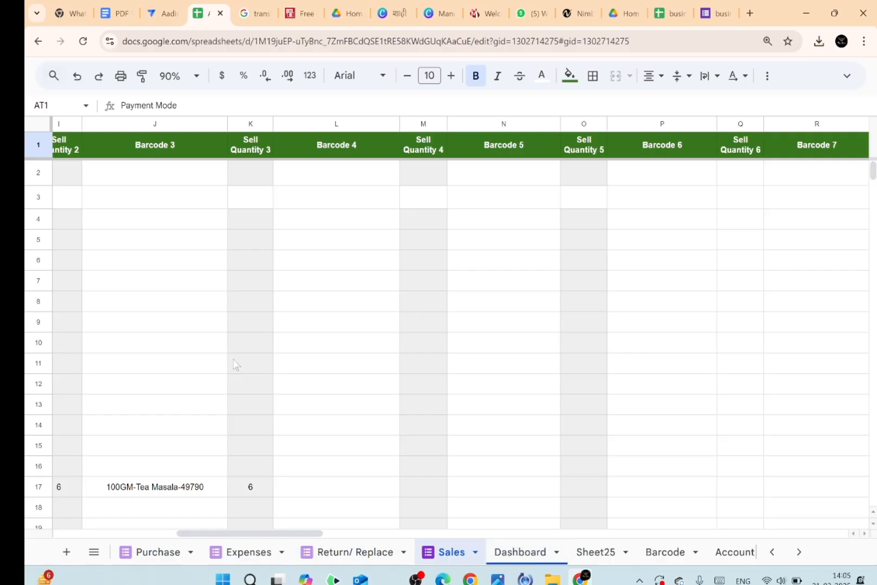
Step: Switch to the Aadishri app in AppSheet, open its data errors and warnings, and go to the Expenses table's problem
{"action": "left_click", "coordinate": [157, 14]}
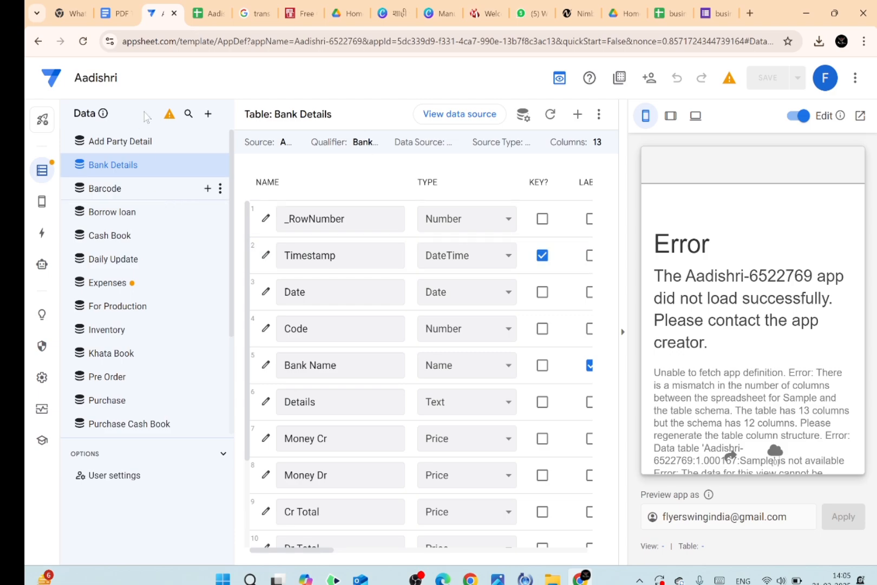
{"action": "left_click", "coordinate": [169, 115]}
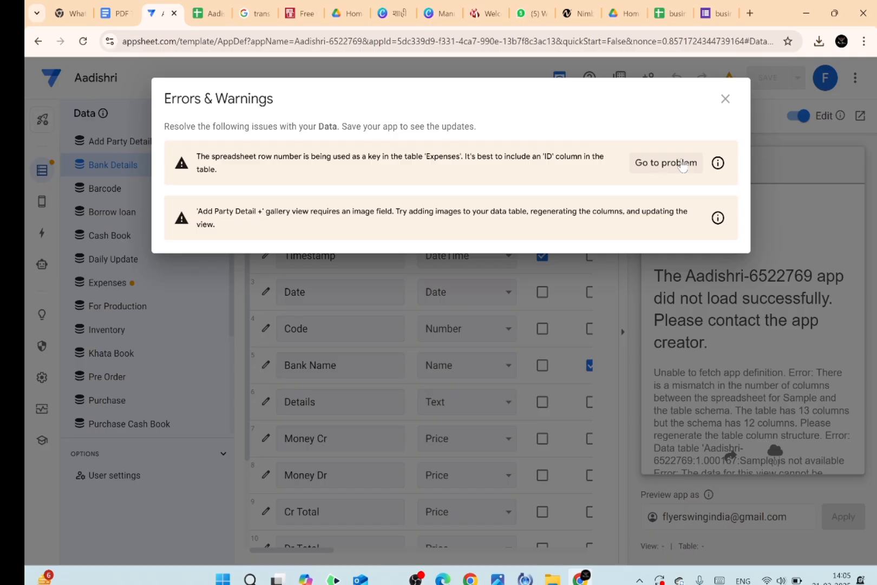
{"action": "left_click", "coordinate": [683, 165]}
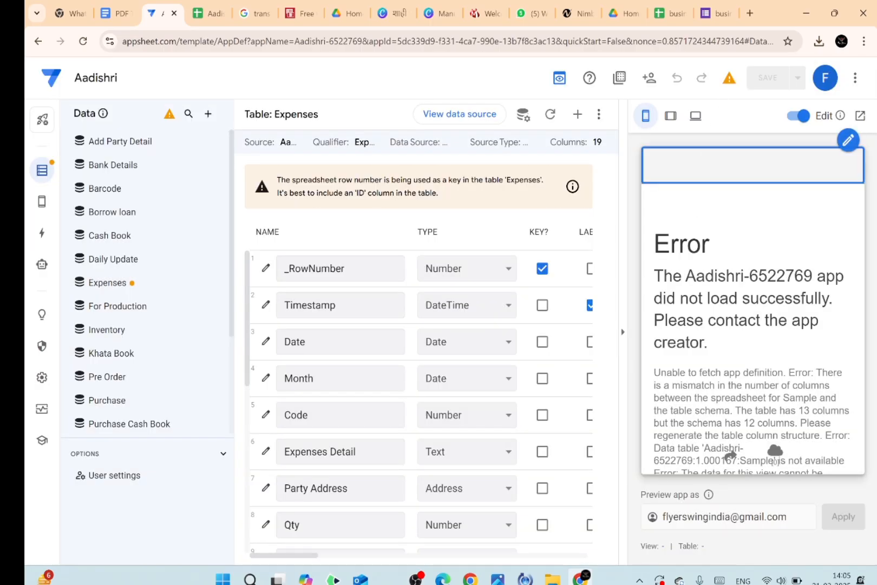
Step: Look over the Expenses table's column list and its table options
{"action": "scroll", "coordinate": [532, 303], "scroll_direction": "down", "scroll_amount": 2}
{"action": "scroll", "coordinate": [532, 307], "scroll_direction": "up", "scroll_amount": 2}
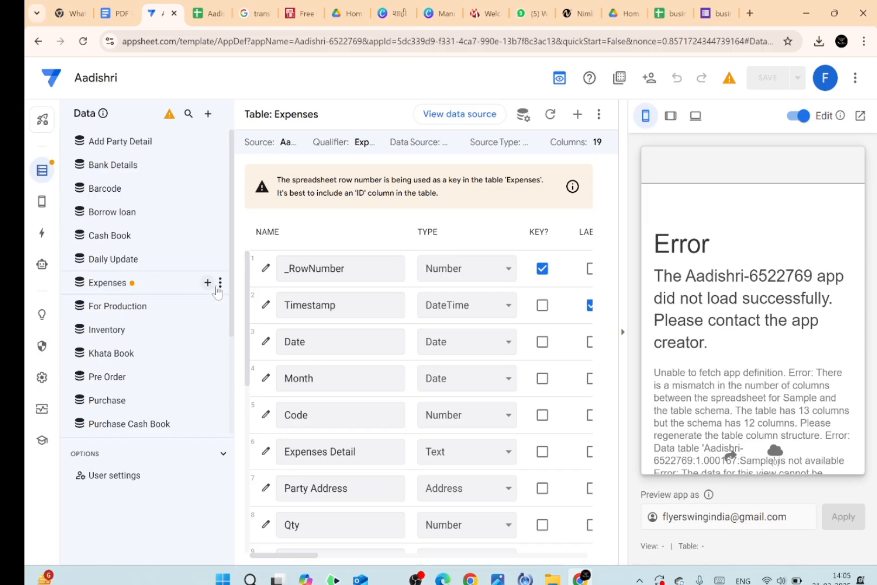
{"action": "left_click", "coordinate": [220, 282]}
{"action": "left_click", "coordinate": [281, 327]}
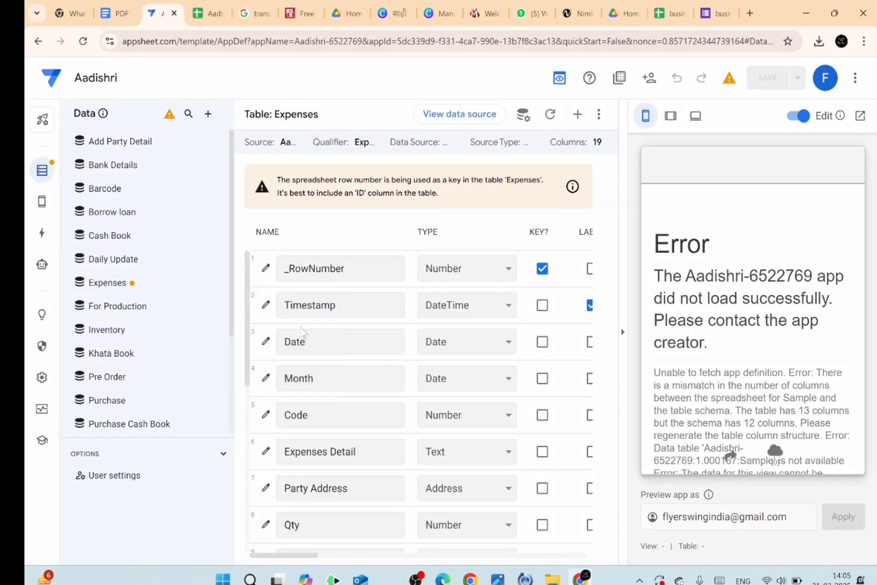
Step: Confirm regenerating the Expenses table's structure, and regenerate the schema of the Sample table flagged with an error
{"action": "left_click", "coordinate": [601, 186]}
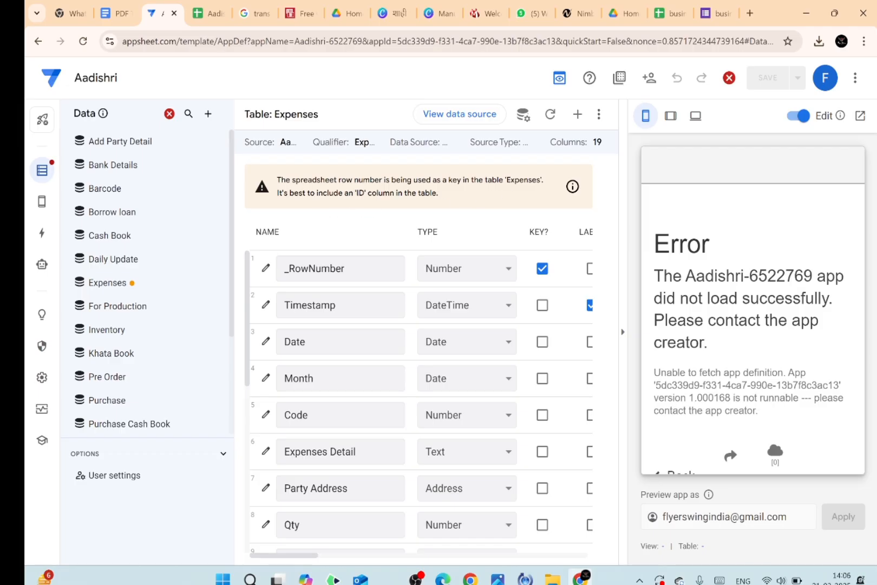
{"action": "scroll", "coordinate": [135, 217], "scroll_direction": "down", "scroll_amount": 3}
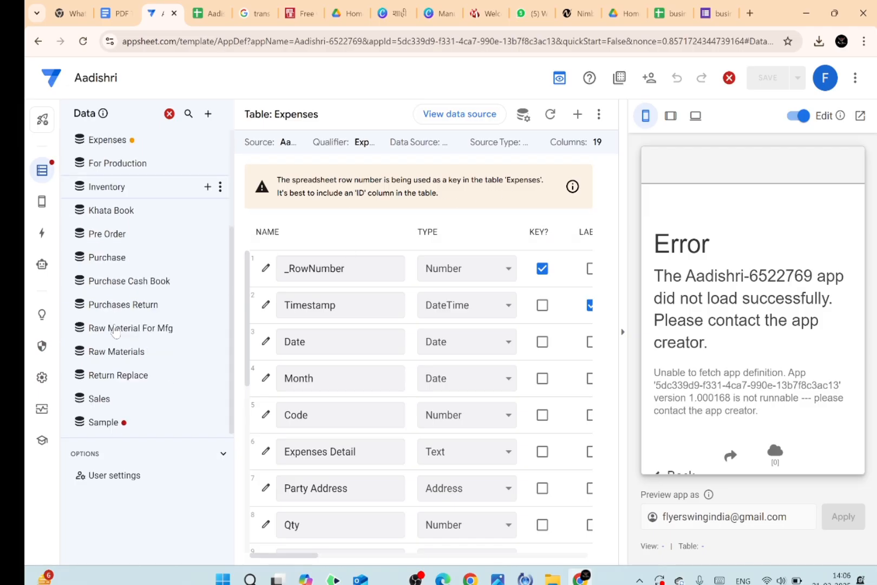
{"action": "left_click", "coordinate": [138, 430]}
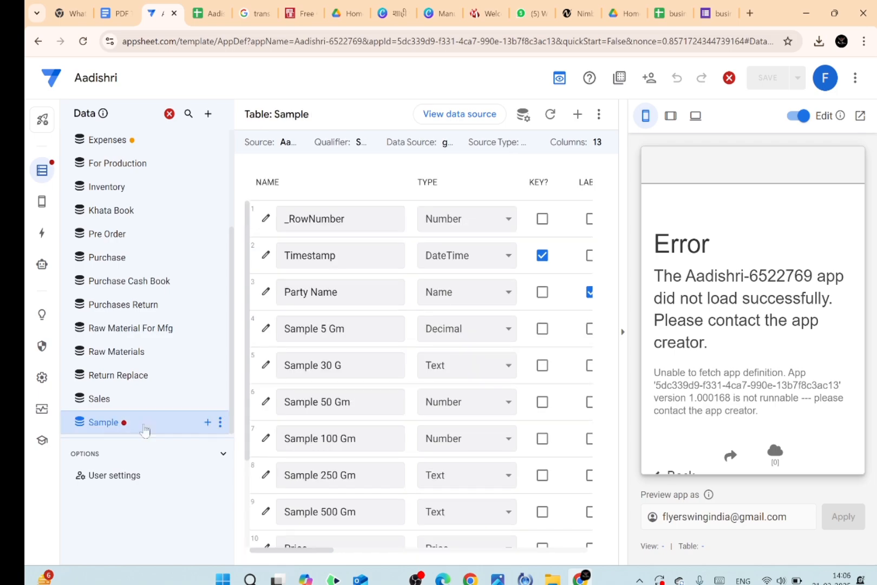
{"action": "left_click", "coordinate": [221, 422]}
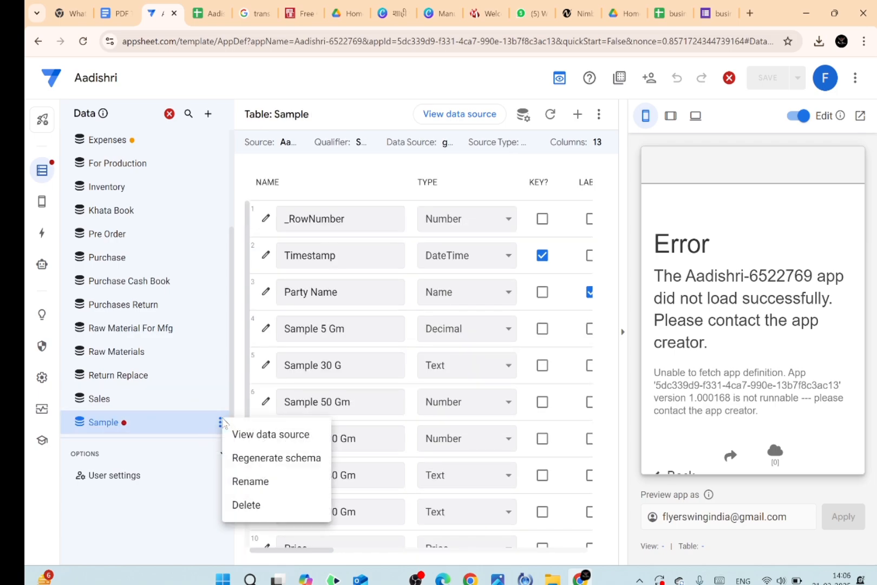
{"action": "left_click", "coordinate": [281, 459]}
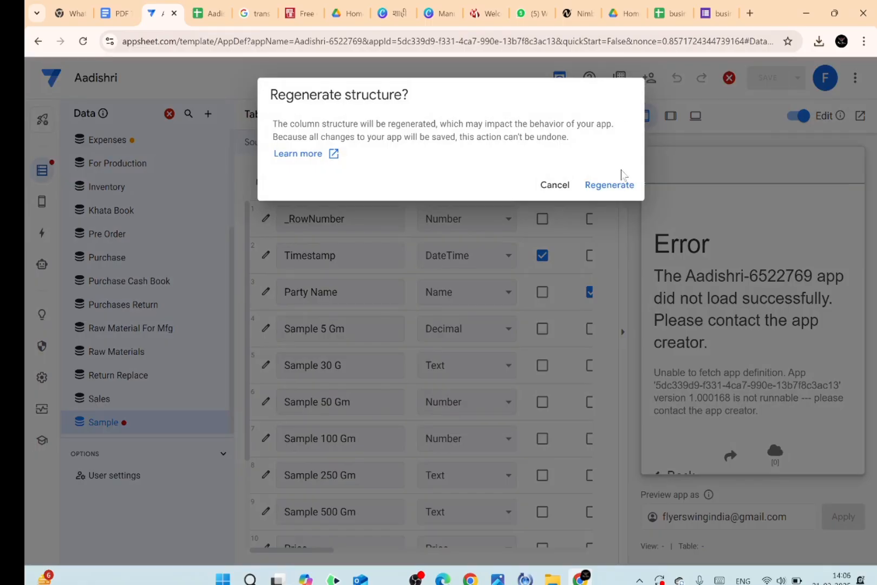
{"action": "left_click", "coordinate": [605, 186]}
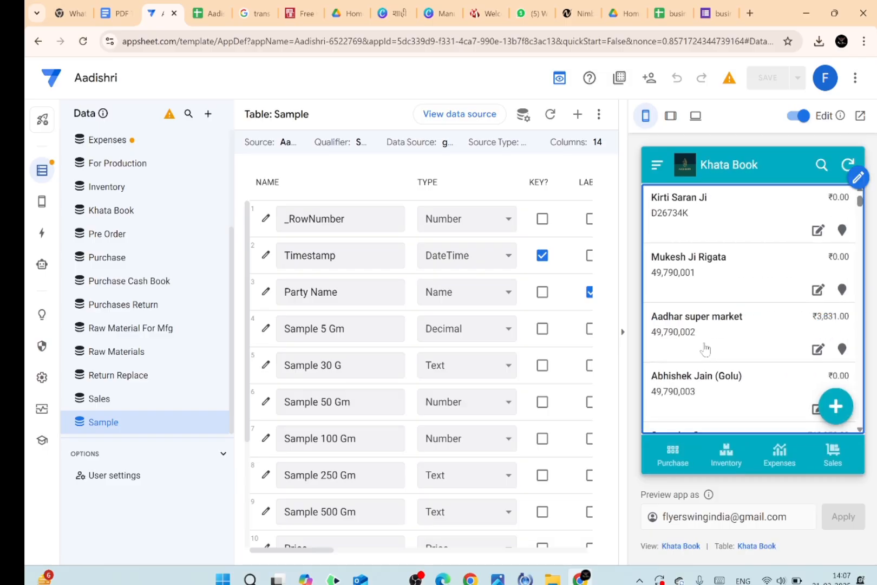
Step: Look through the preview app's navigation menu and open its Purchase Cash Book form
{"action": "left_click", "coordinate": [657, 165]}
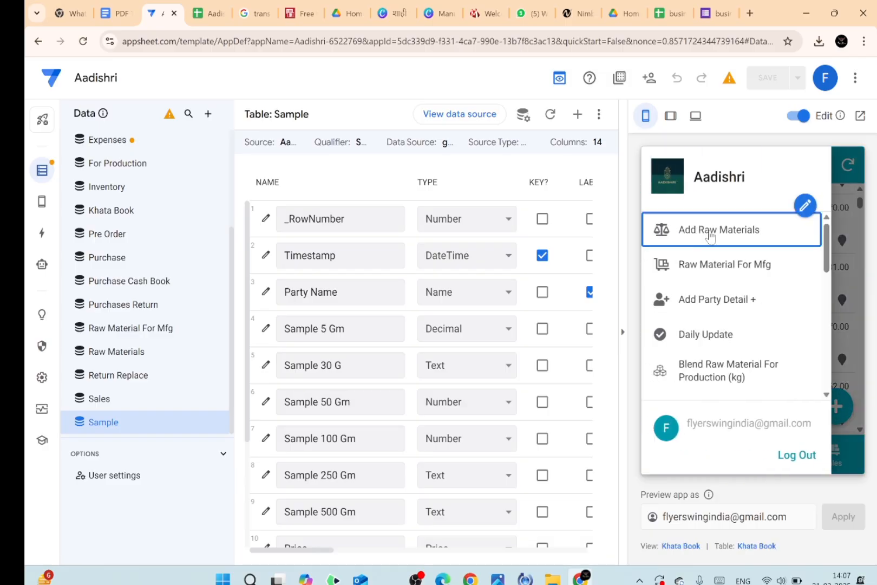
{"action": "scroll", "coordinate": [724, 312], "scroll_direction": "down", "scroll_amount": 1}
{"action": "scroll", "coordinate": [724, 312], "scroll_direction": "up", "scroll_amount": 1}
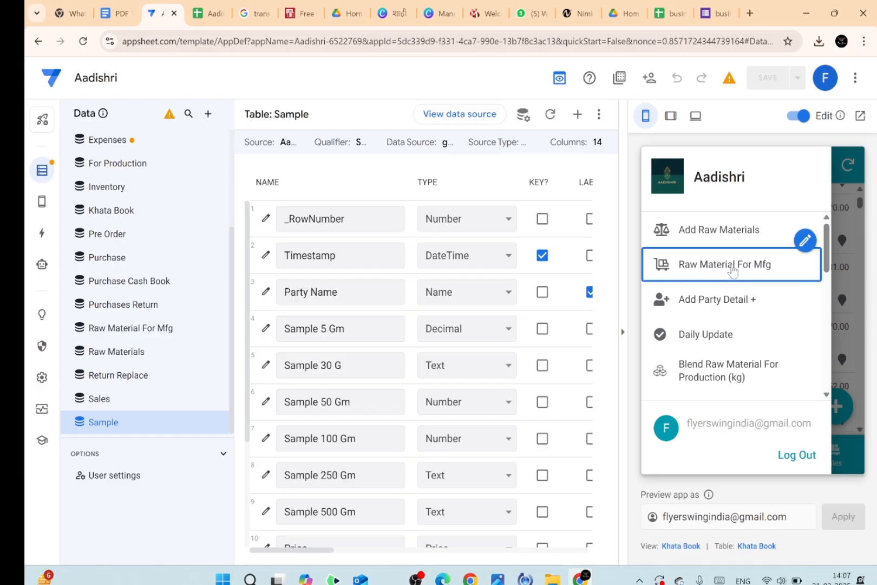
{"action": "scroll", "coordinate": [728, 346], "scroll_direction": "down", "scroll_amount": 5}
{"action": "scroll", "coordinate": [731, 354], "scroll_direction": "up", "scroll_amount": 3}
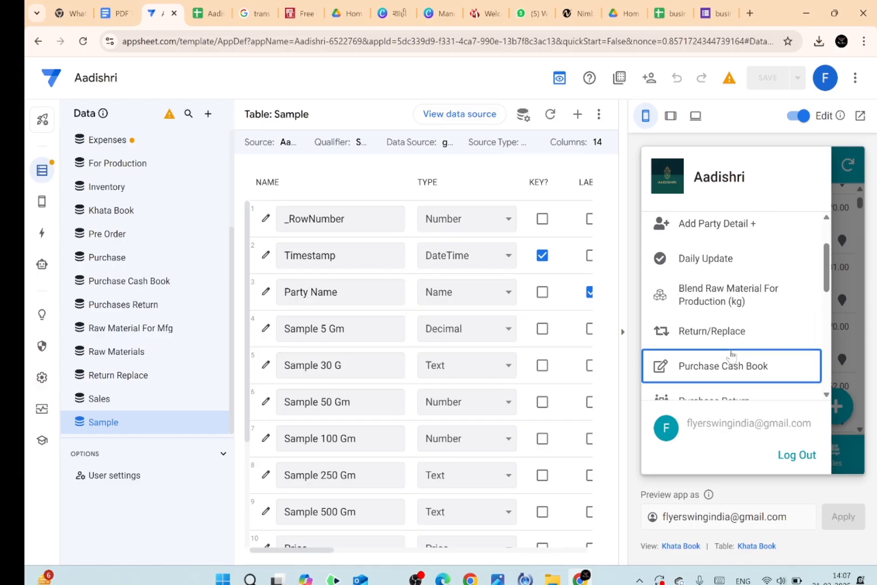
{"action": "scroll", "coordinate": [730, 354], "scroll_direction": "down", "scroll_amount": 1}
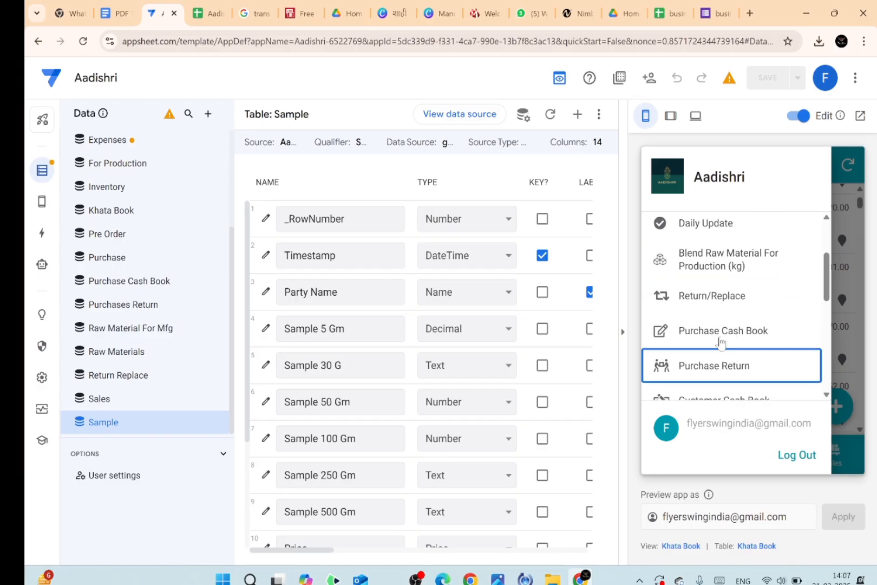
{"action": "left_click", "coordinate": [720, 343]}
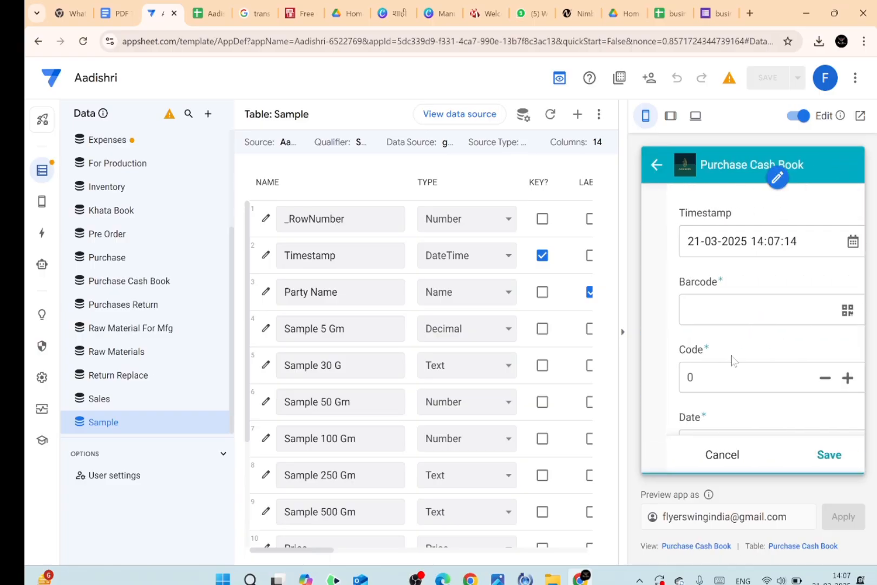
Step: Examine the Purchase Cash Book form's fields from Timestamp and Barcode down to Payment Mode, without entering any data
{"action": "scroll", "coordinate": [731, 359], "scroll_direction": "down", "scroll_amount": 3}
{"action": "scroll", "coordinate": [732, 360], "scroll_direction": "up", "scroll_amount": 1}
{"action": "scroll", "coordinate": [732, 360], "scroll_direction": "down", "scroll_amount": 3}
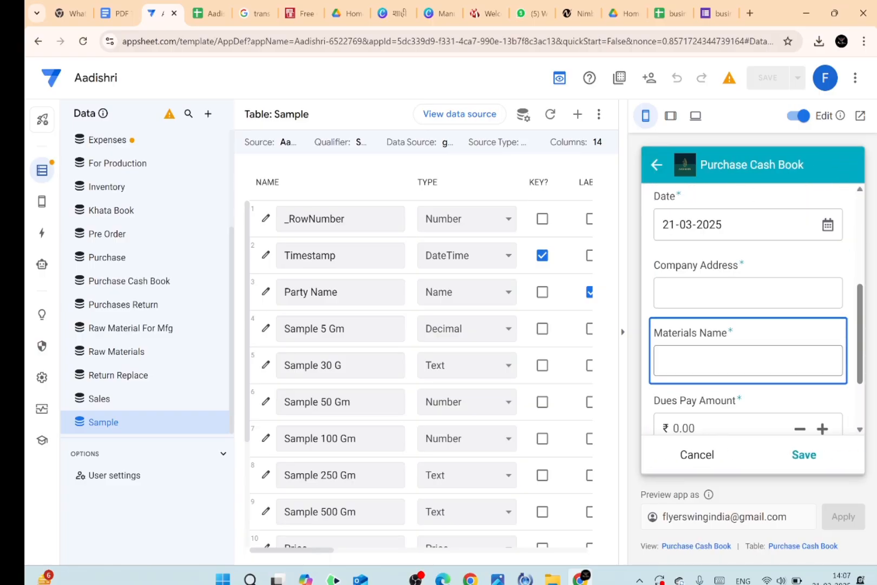
{"action": "mouse_move", "coordinate": [732, 360]}
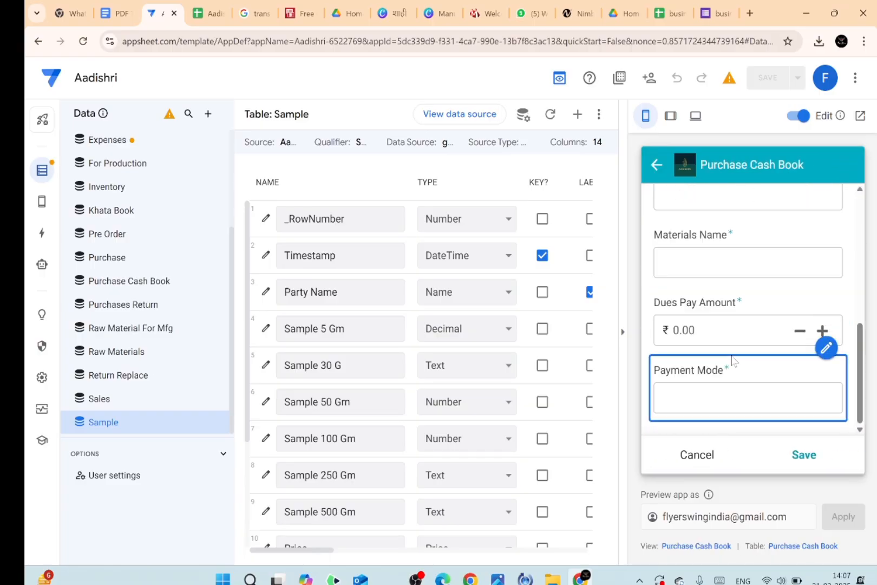
{"action": "scroll", "coordinate": [732, 360], "scroll_direction": "up", "scroll_amount": 5}
{"action": "scroll", "coordinate": [724, 352], "scroll_direction": "down", "scroll_amount": 1}
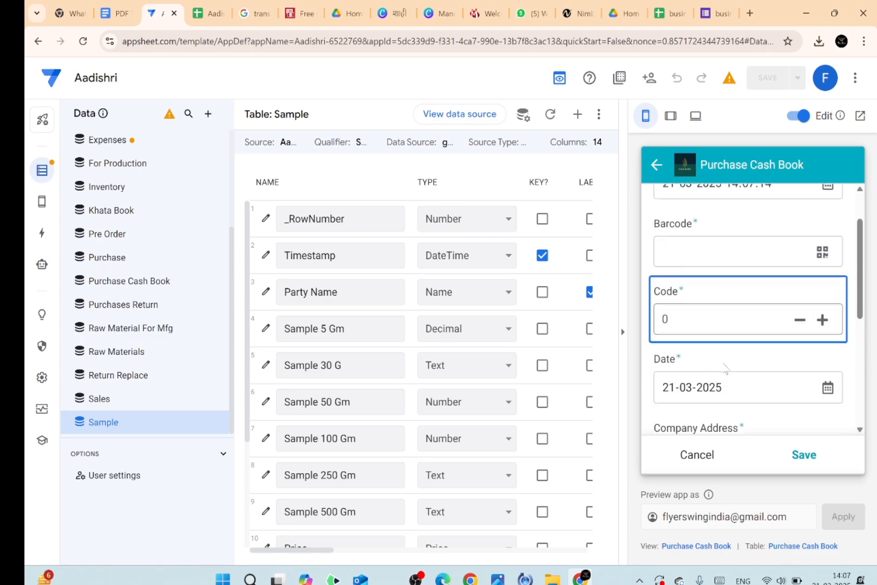
{"action": "scroll", "coordinate": [725, 366], "scroll_direction": "up", "scroll_amount": 2}
{"action": "left_click", "coordinate": [725, 309]}
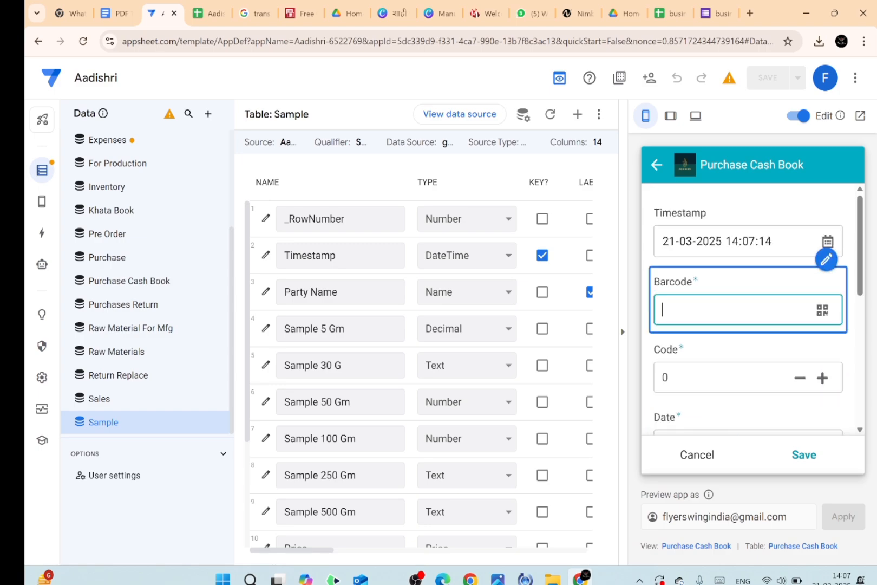
{"action": "scroll", "coordinate": [714, 373], "scroll_direction": "down", "scroll_amount": 3}
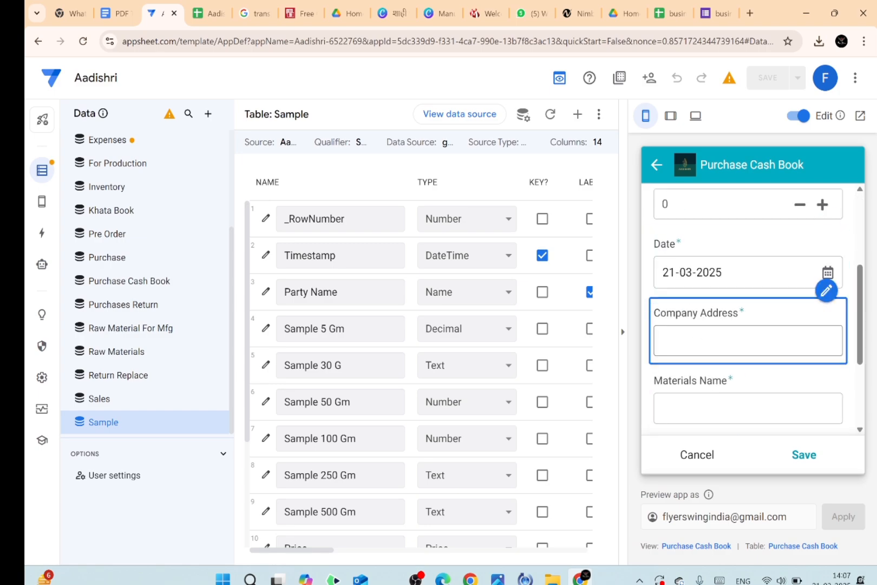
{"action": "scroll", "coordinate": [698, 346], "scroll_direction": "down", "scroll_amount": 3}
{"action": "scroll", "coordinate": [685, 314], "scroll_direction": "down", "scroll_amount": 1}
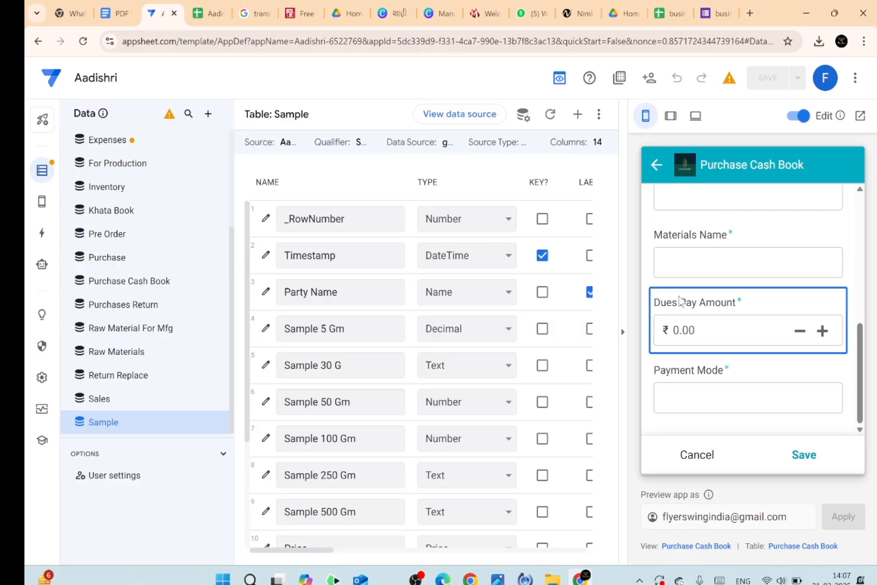
{"action": "left_click", "coordinate": [710, 387]}
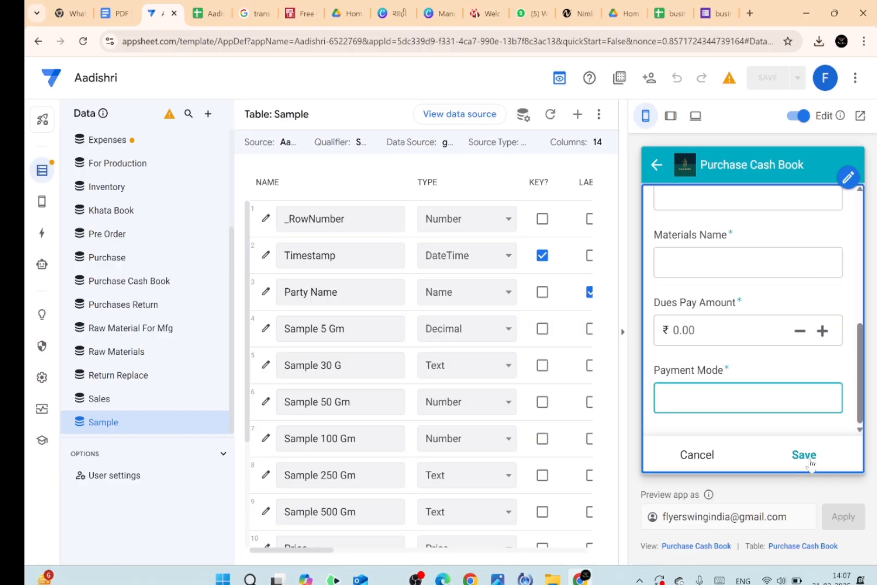
{"action": "scroll", "coordinate": [736, 287], "scroll_direction": "up", "scroll_amount": 6}
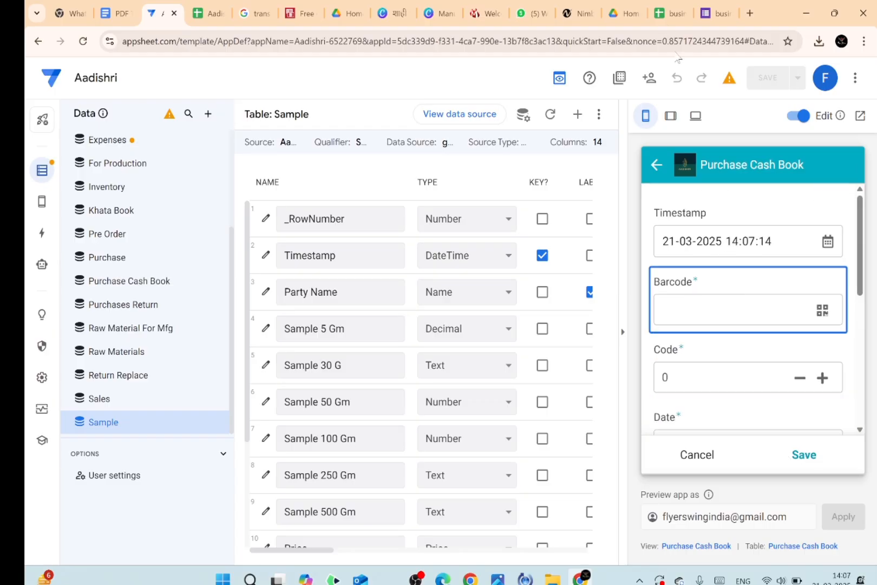
Step: Switch back to the "business with tech" spreadsheet and look over its Form Responses 1 sheet
{"action": "left_click", "coordinate": [669, 15]}
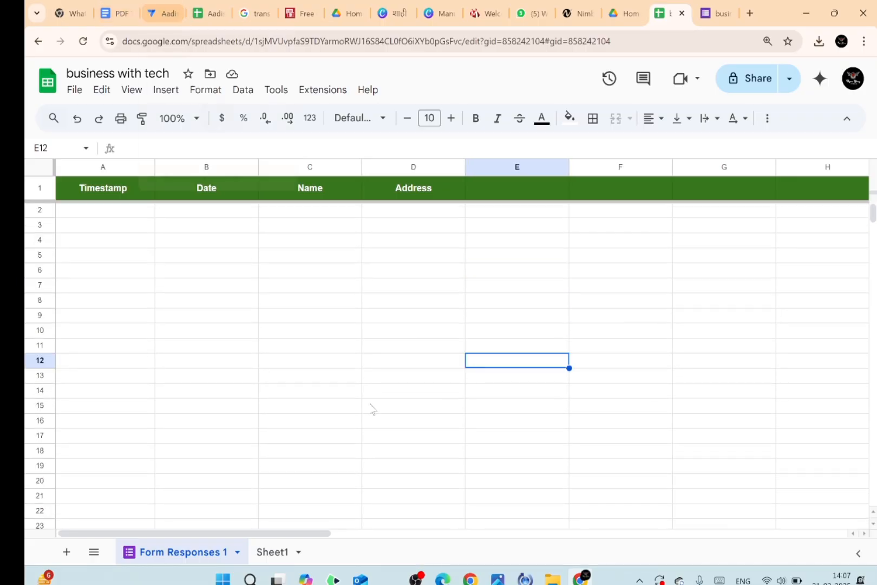
{"action": "scroll", "coordinate": [372, 407], "scroll_direction": "down", "scroll_amount": 3}
{"action": "scroll", "coordinate": [372, 409], "scroll_direction": "up", "scroll_amount": 3}
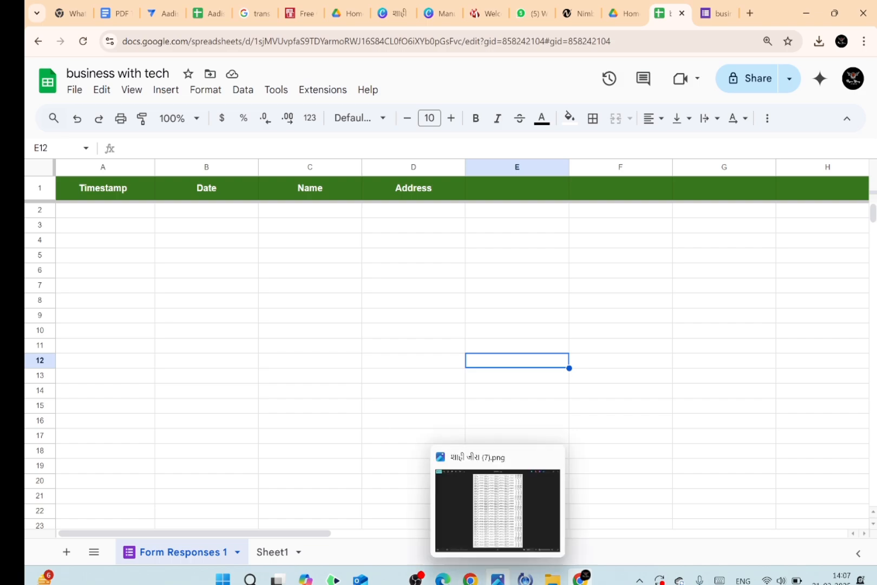
{"action": "left_click", "coordinate": [416, 578]}
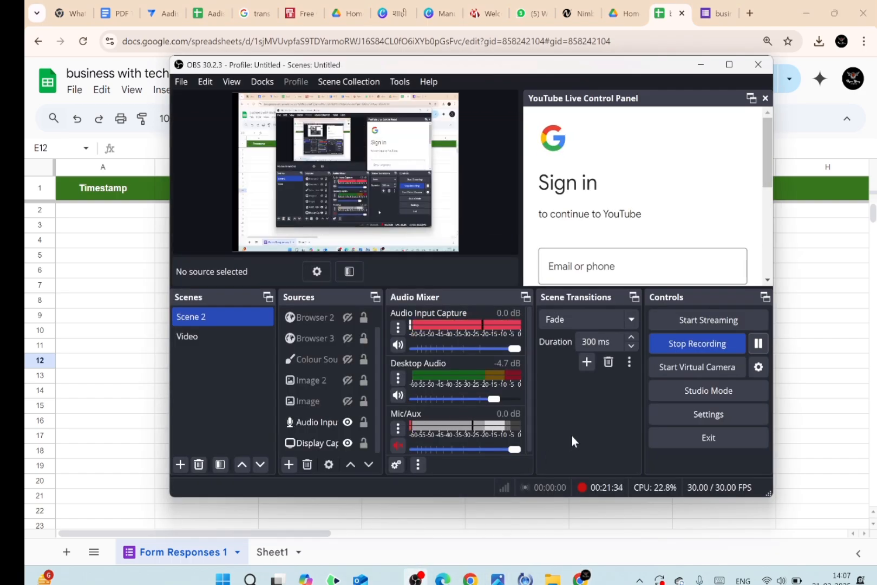